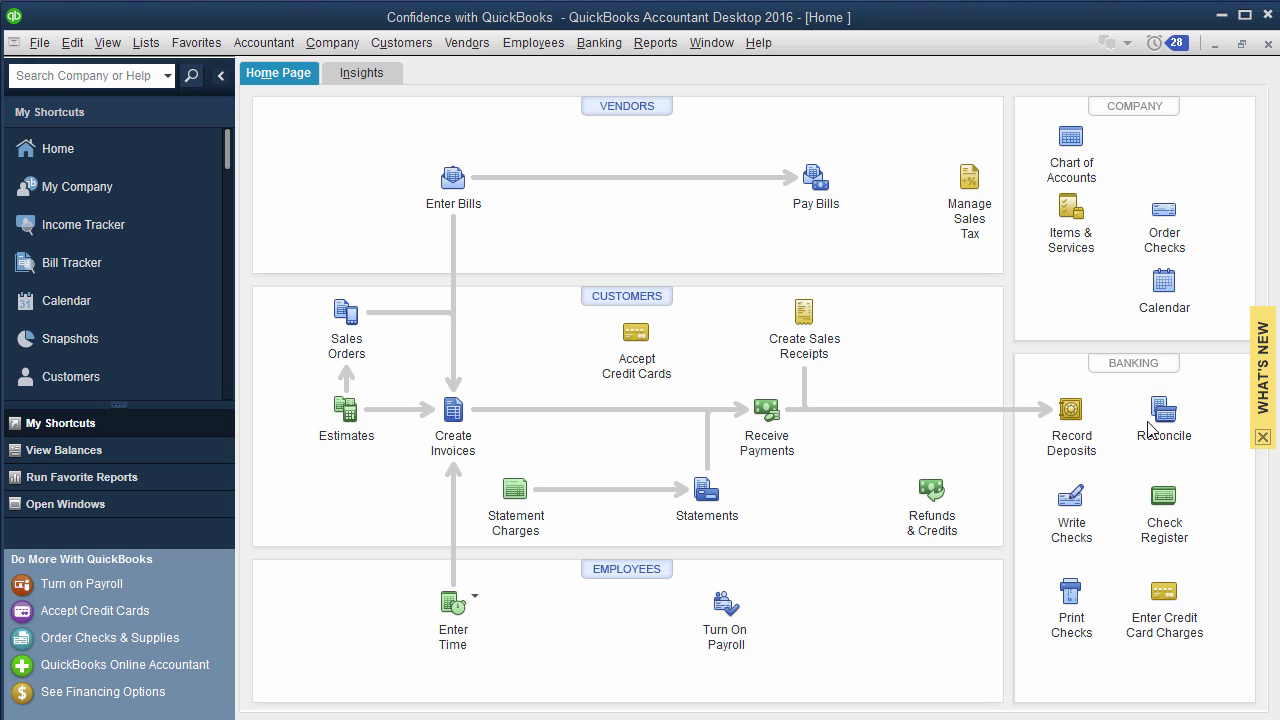
# Check the beginning balance for reconciling Wells Fargo Checking 1234, and leave the reconciliation without starting it
pyautogui.click(1161, 421)
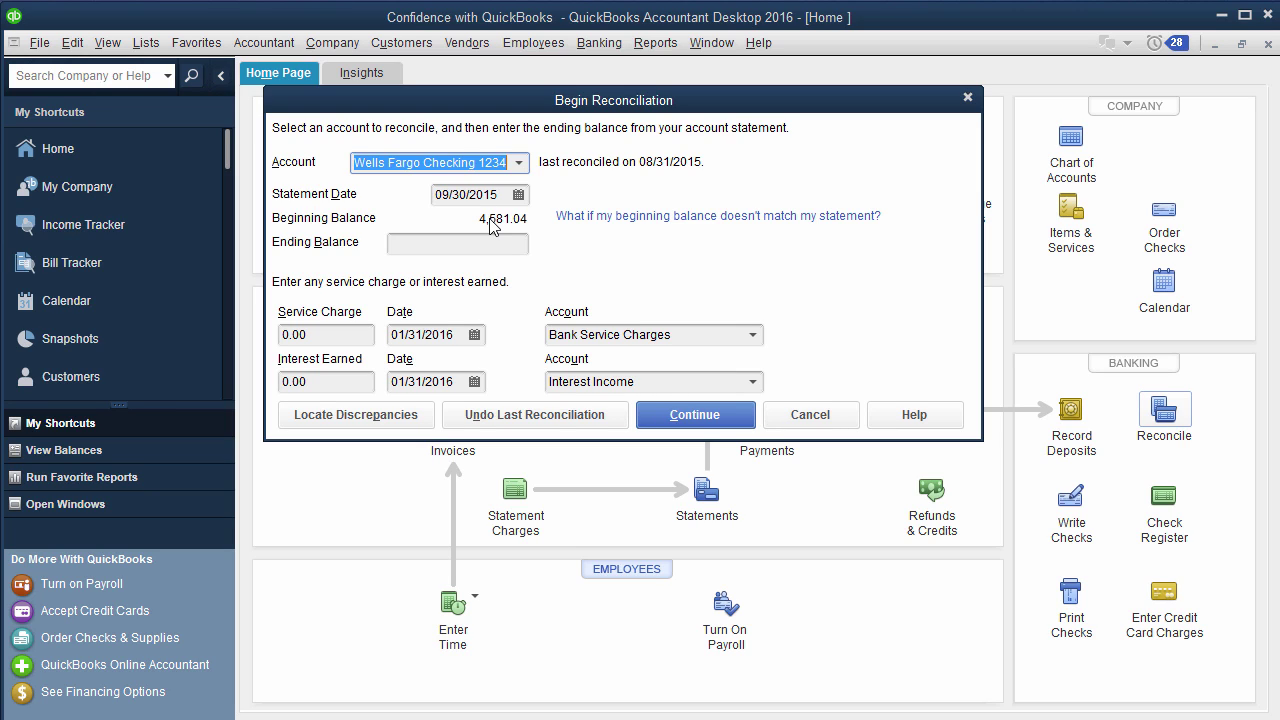
pyautogui.click(772, 418)
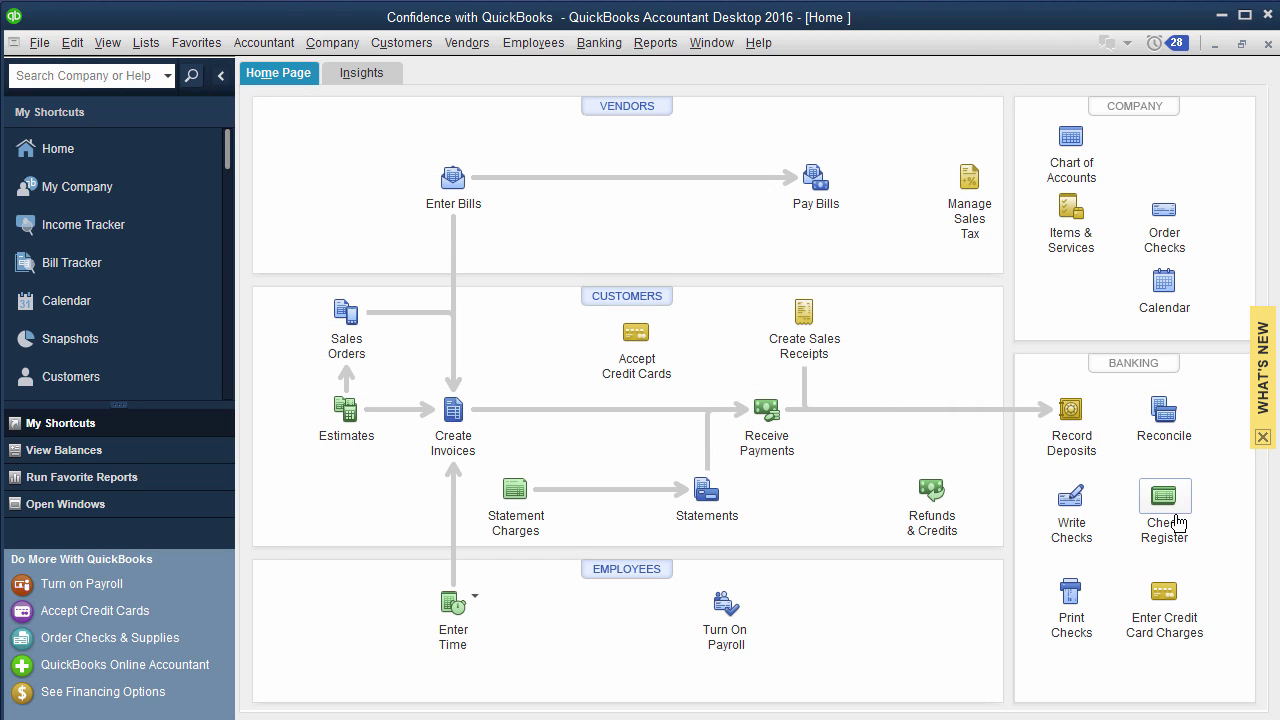
# Open the Wells Fargo Checking 1234 register and examine the reconciled transactions dated up to 08/31/2015
pyautogui.click(1178, 500)
pyautogui.click(375, 203)
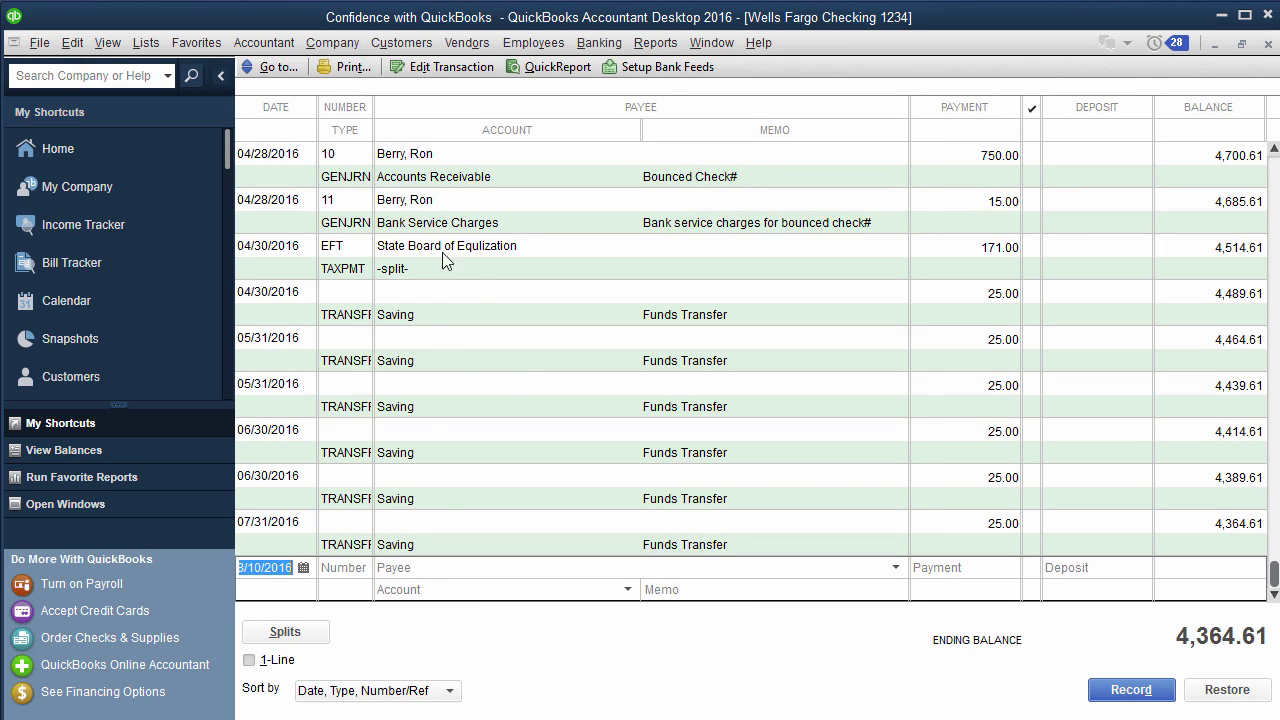
pyautogui.scroll(10, 738, 355)
pyautogui.scroll(-5, 738, 355)
pyautogui.scroll(3, 738, 355)
pyautogui.scroll(1, 738, 364)
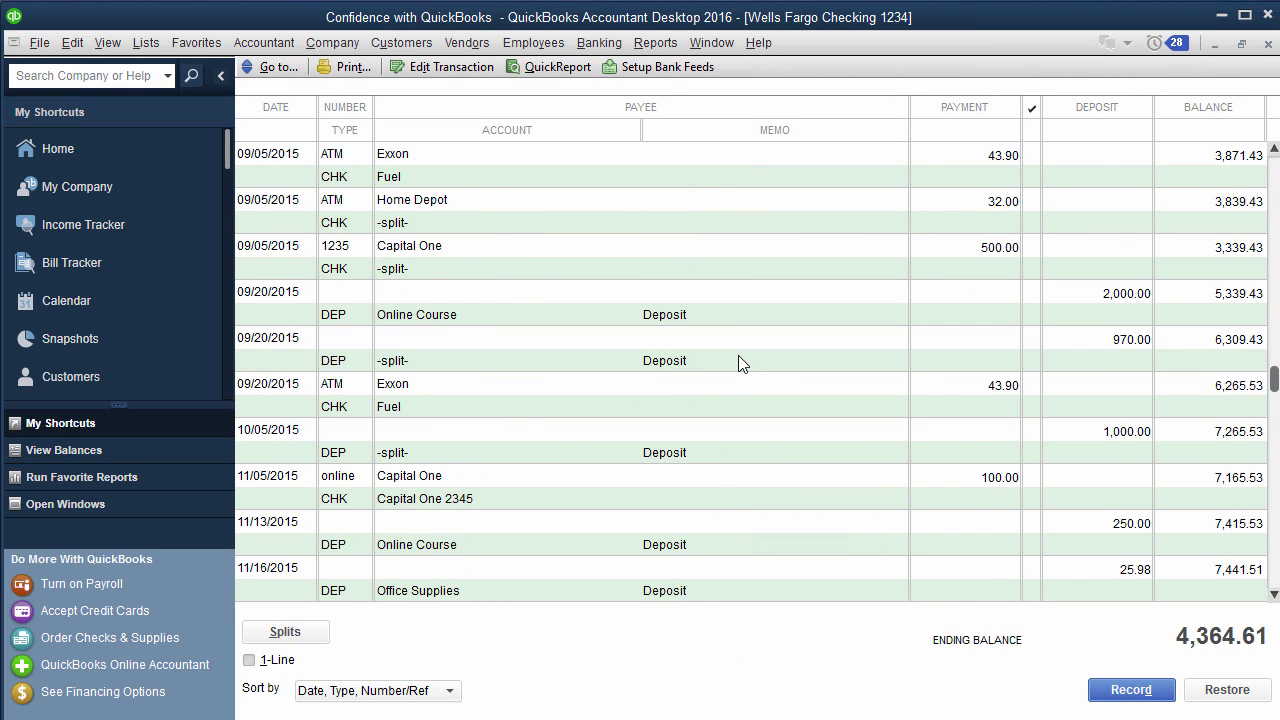
pyautogui.scroll(10, 738, 364)
pyautogui.scroll(-7, 738, 364)
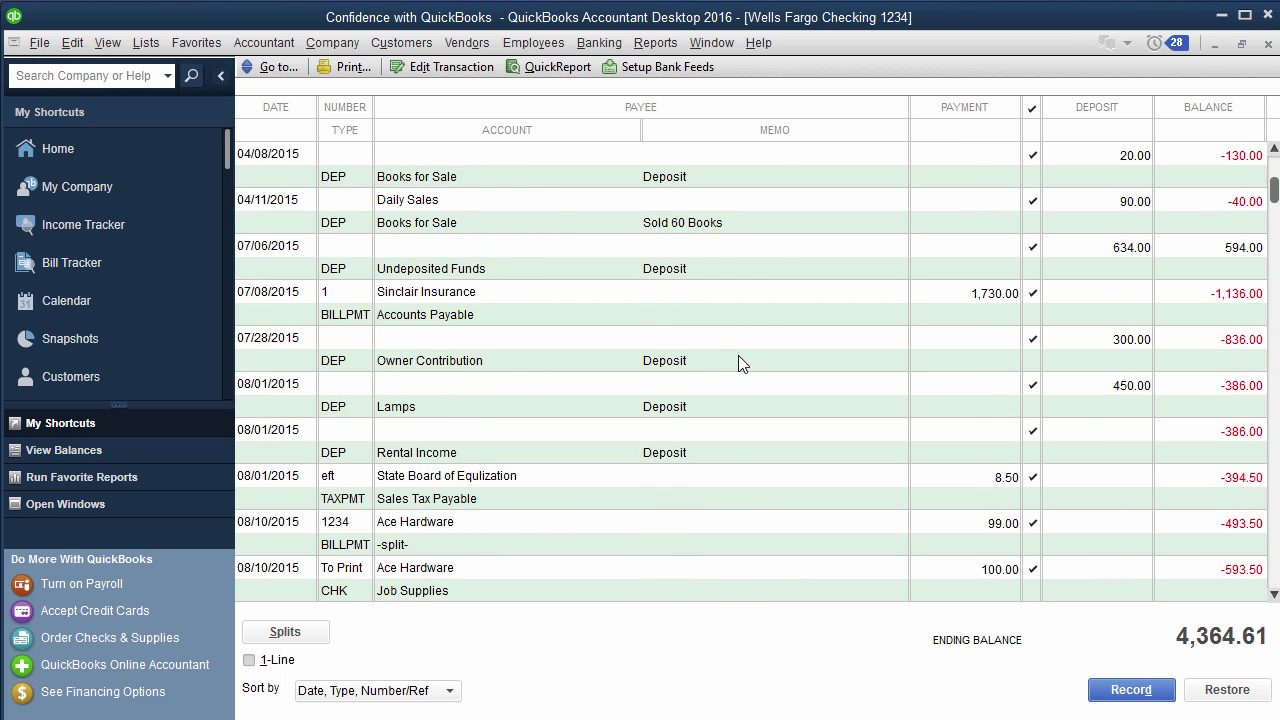
pyautogui.scroll(1, 738, 364)
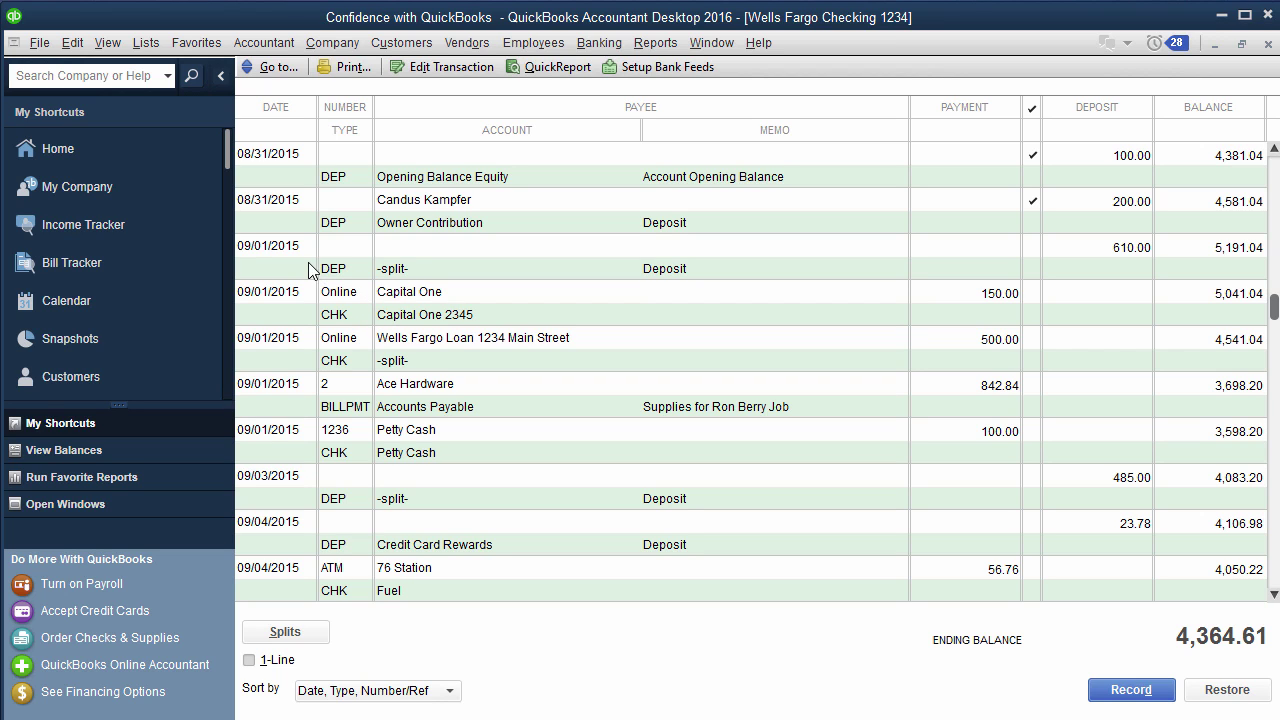
pyautogui.scroll(6, 1030, 260)
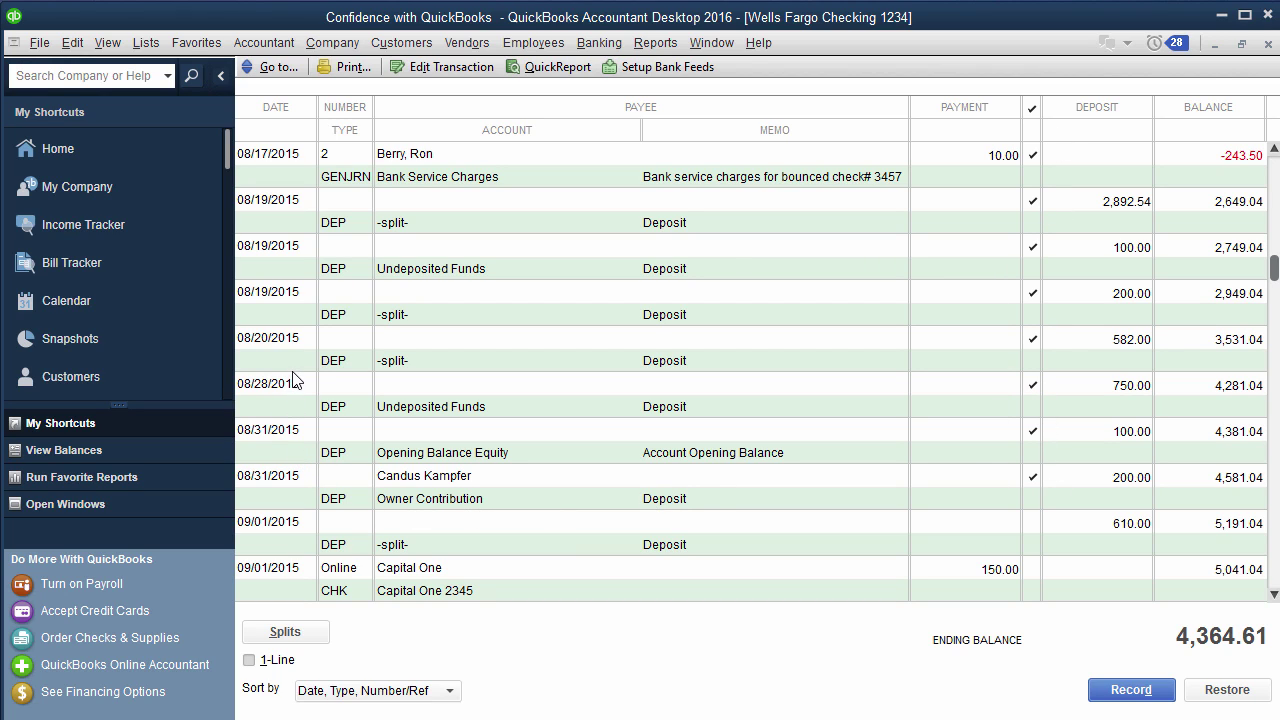
pyautogui.scroll(2, 295, 380)
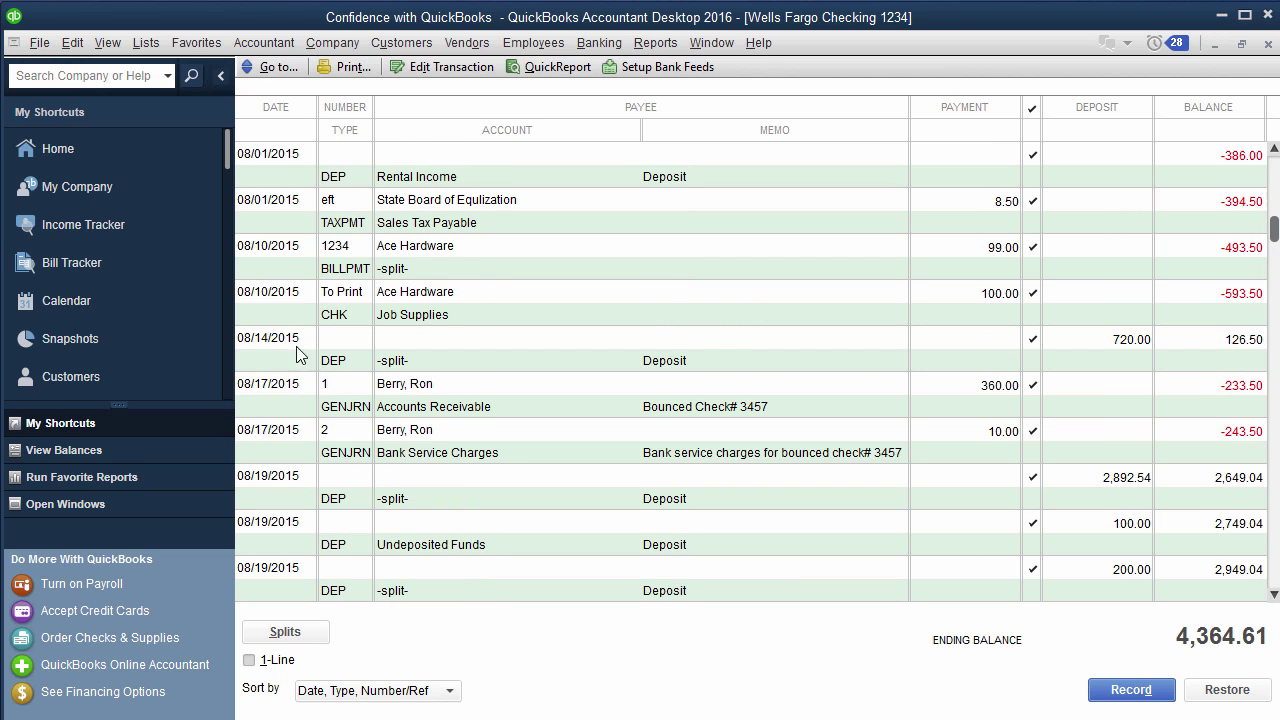
# Void the reconciled 100.00 Ace Hardware check dated 08/10/2015 for Job Supplies, record the change, and close the register
pyautogui.click(278, 322)
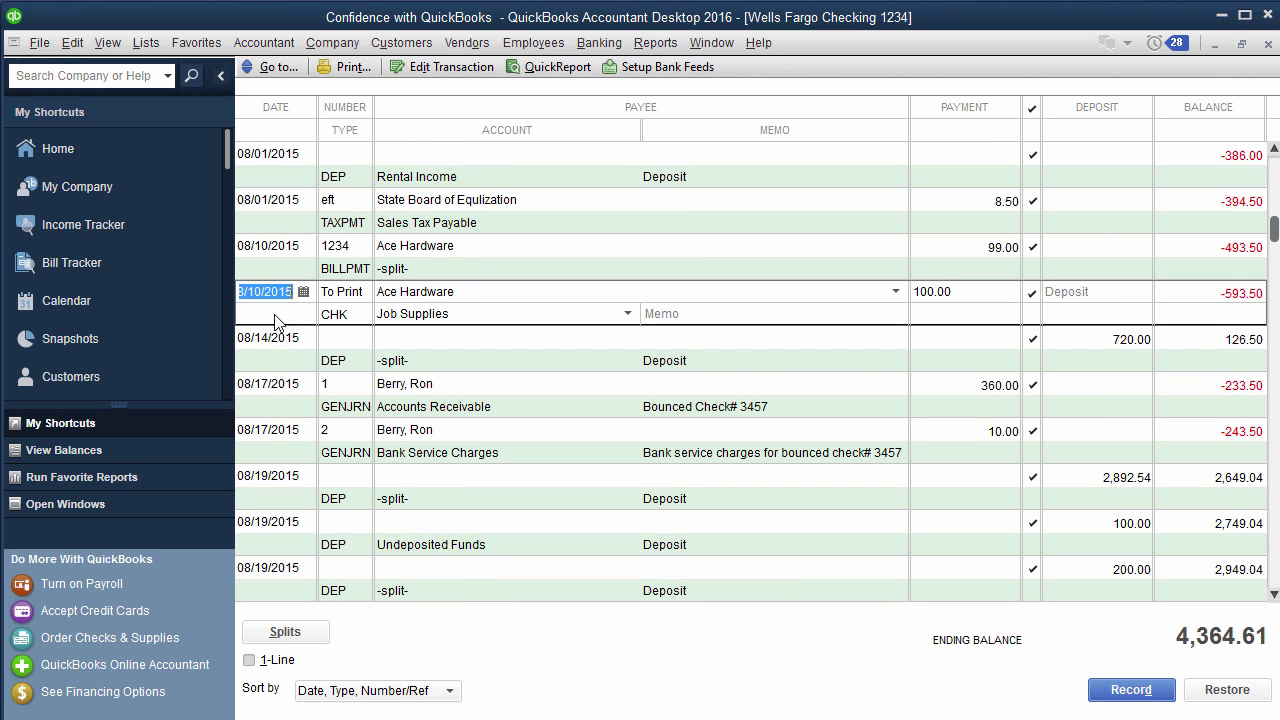
pyautogui.scroll(2, 276, 318)
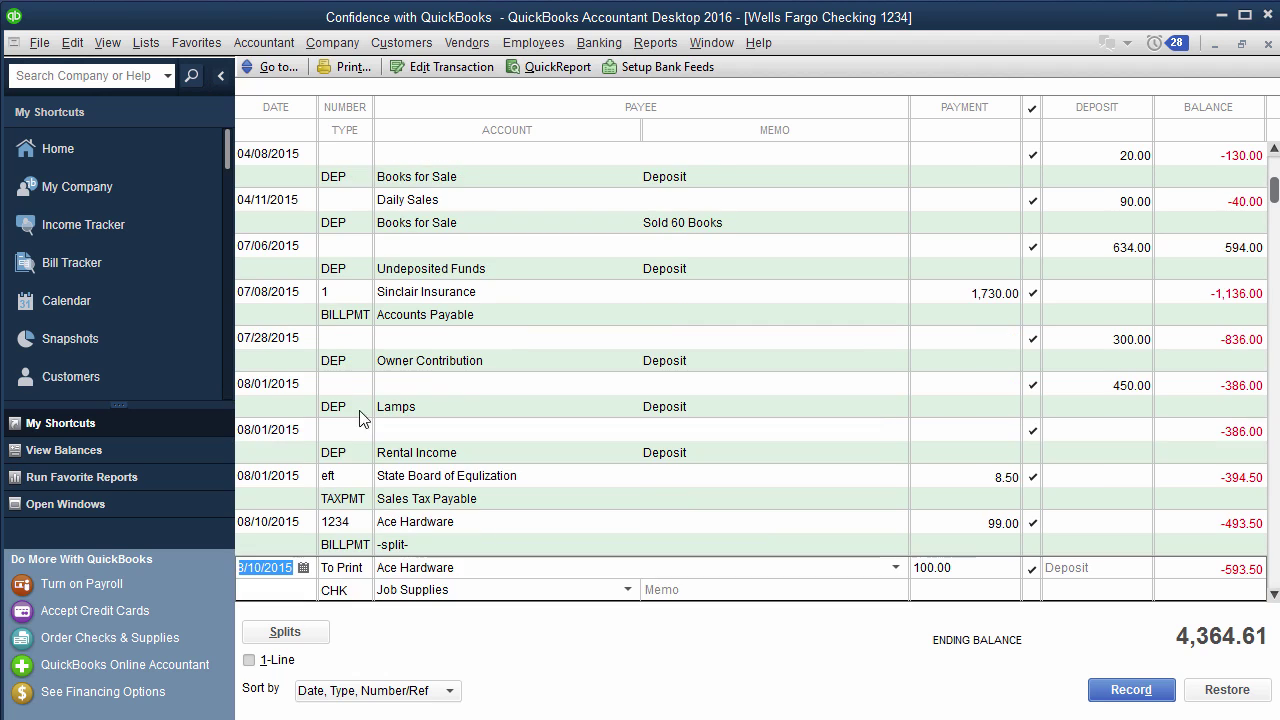
pyautogui.scroll(-1, 376, 458)
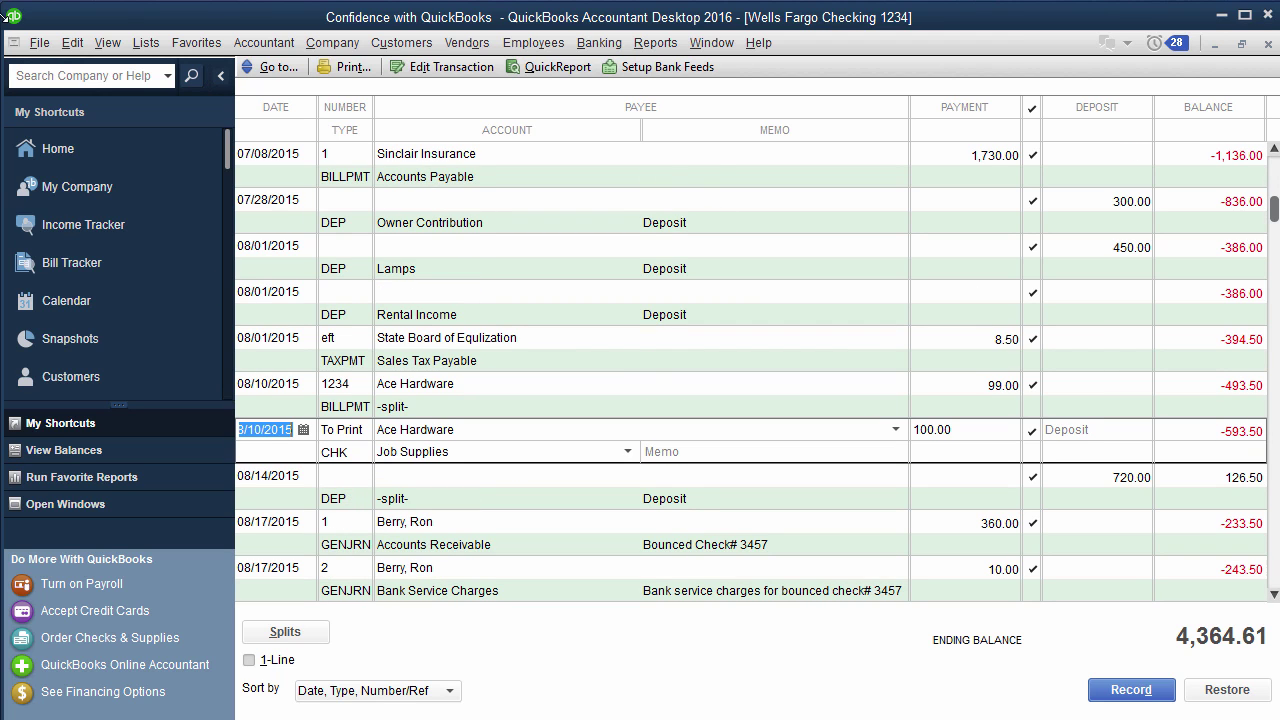
pyautogui.click(68, 43)
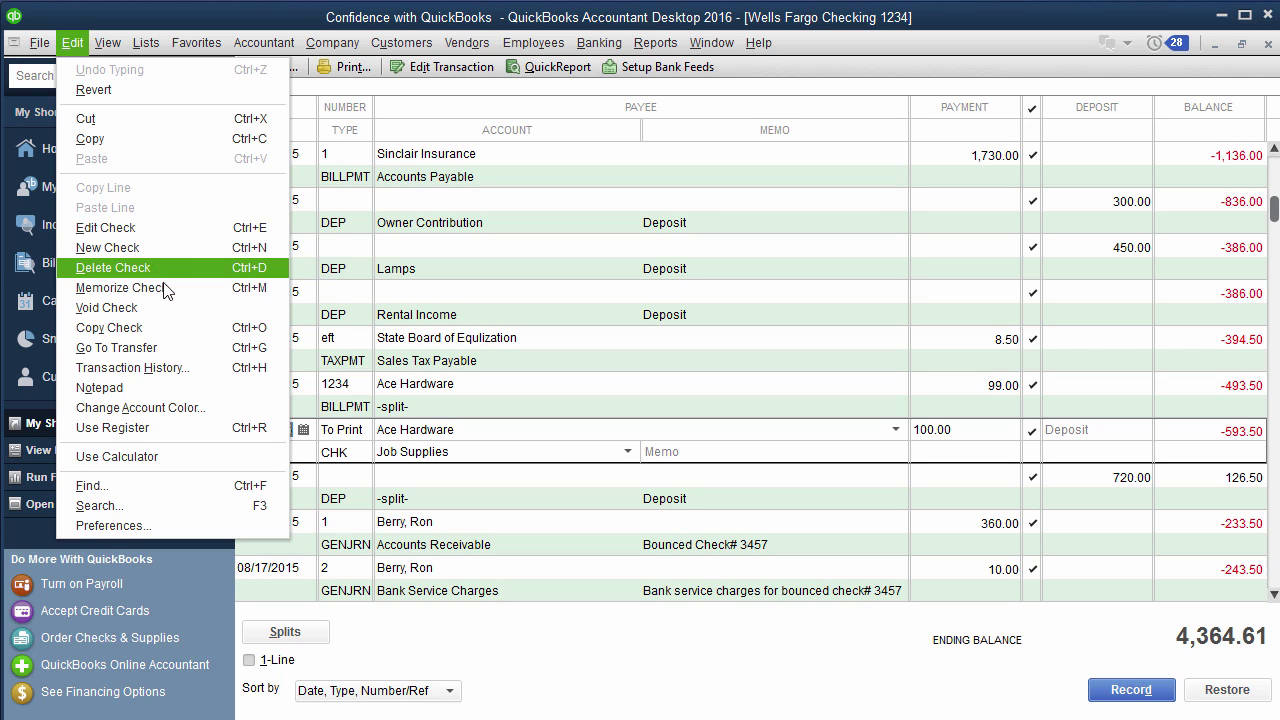
pyautogui.click(160, 307)
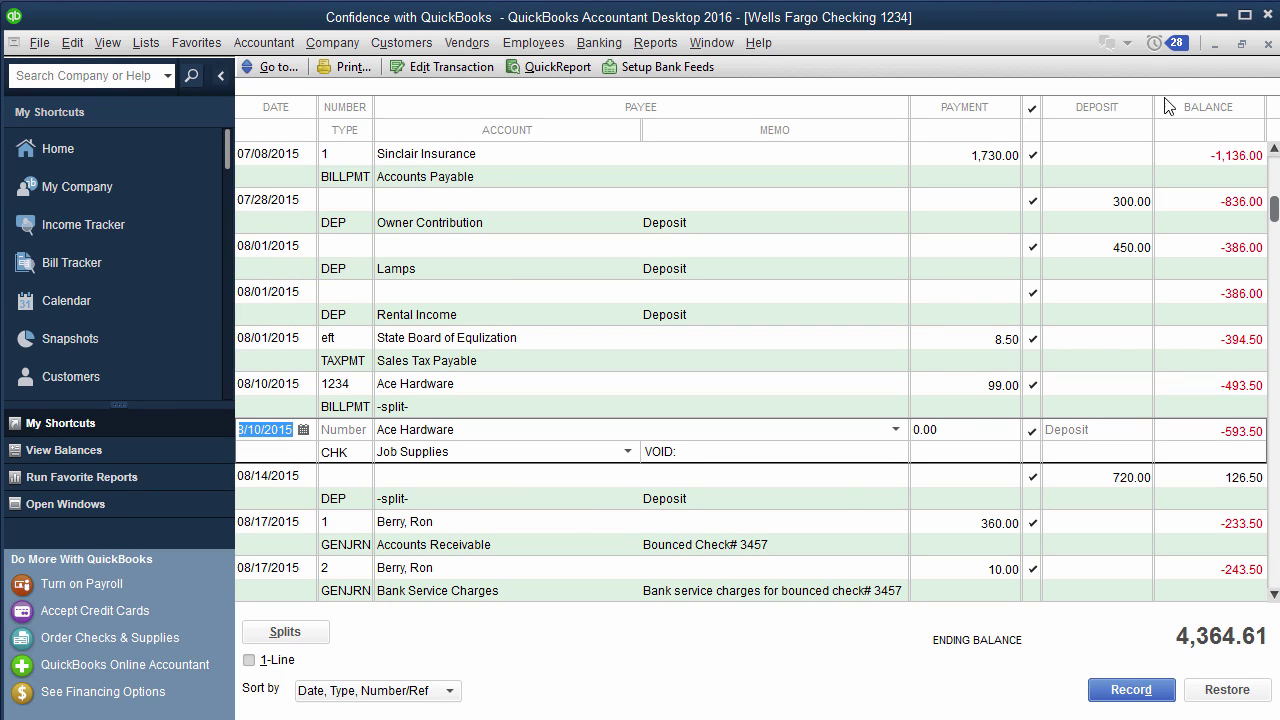
pyautogui.click(1131, 692)
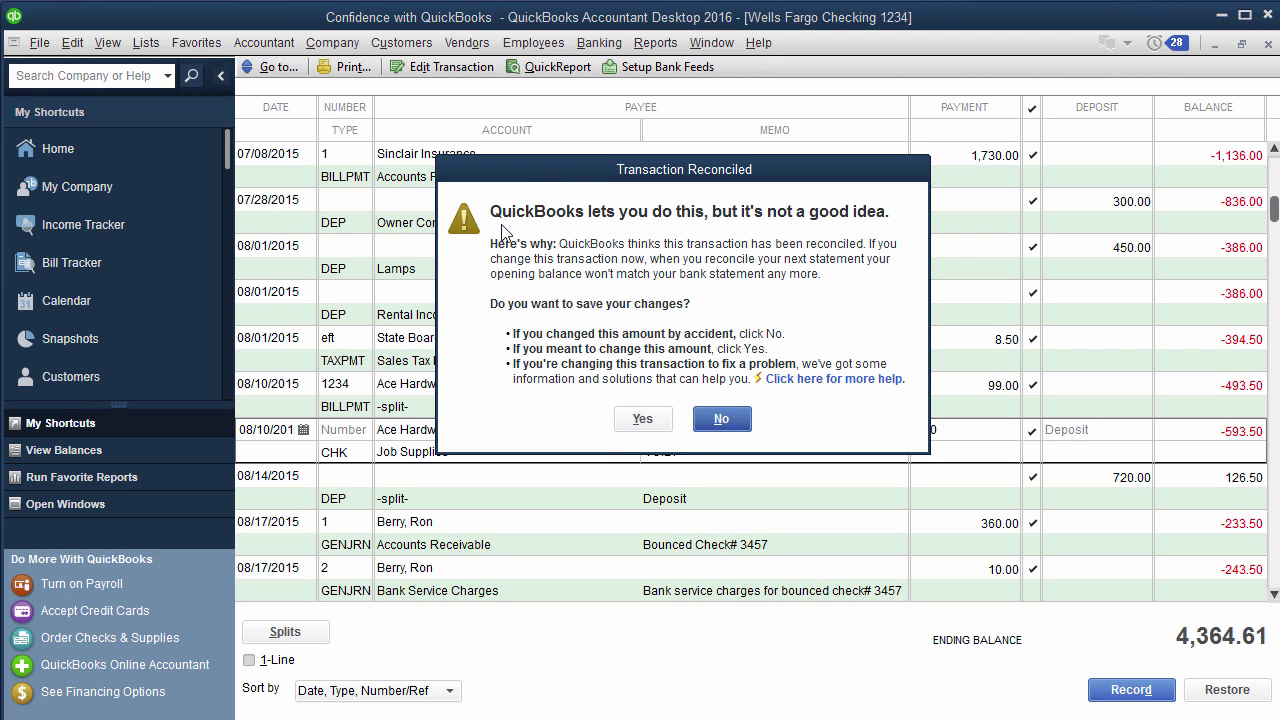
pyautogui.click(643, 420)
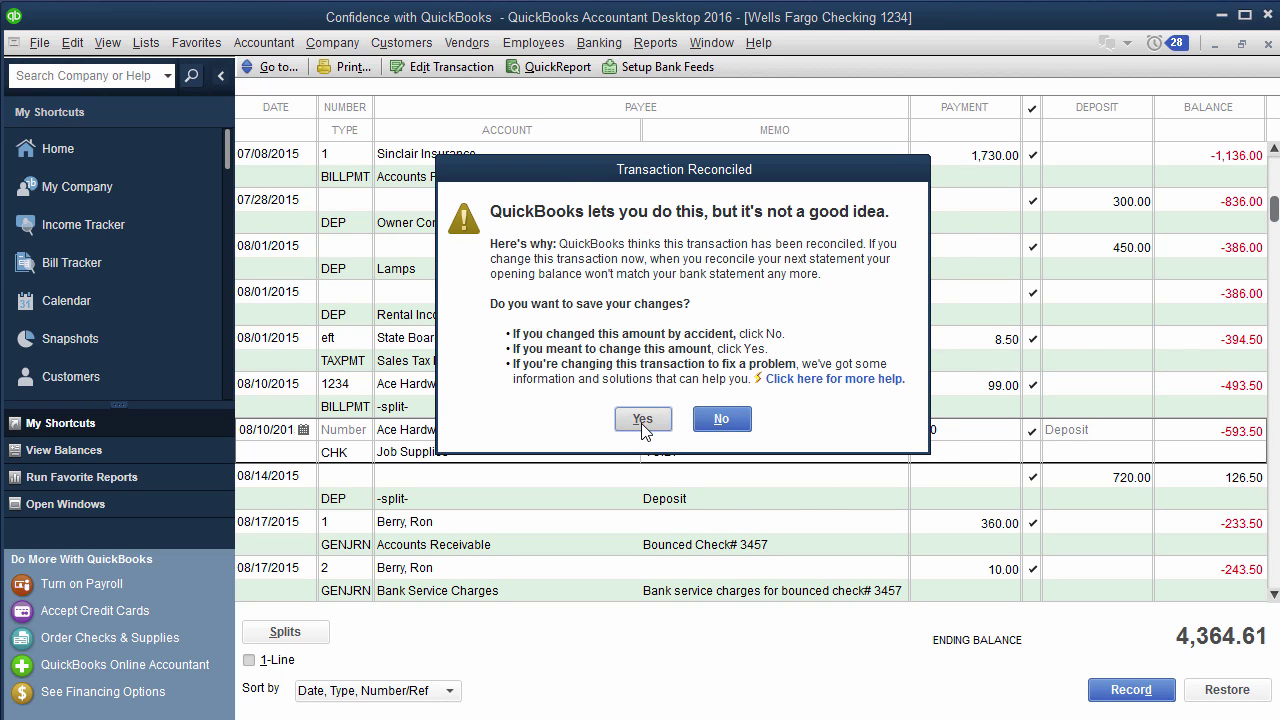
pyautogui.click(630, 372)
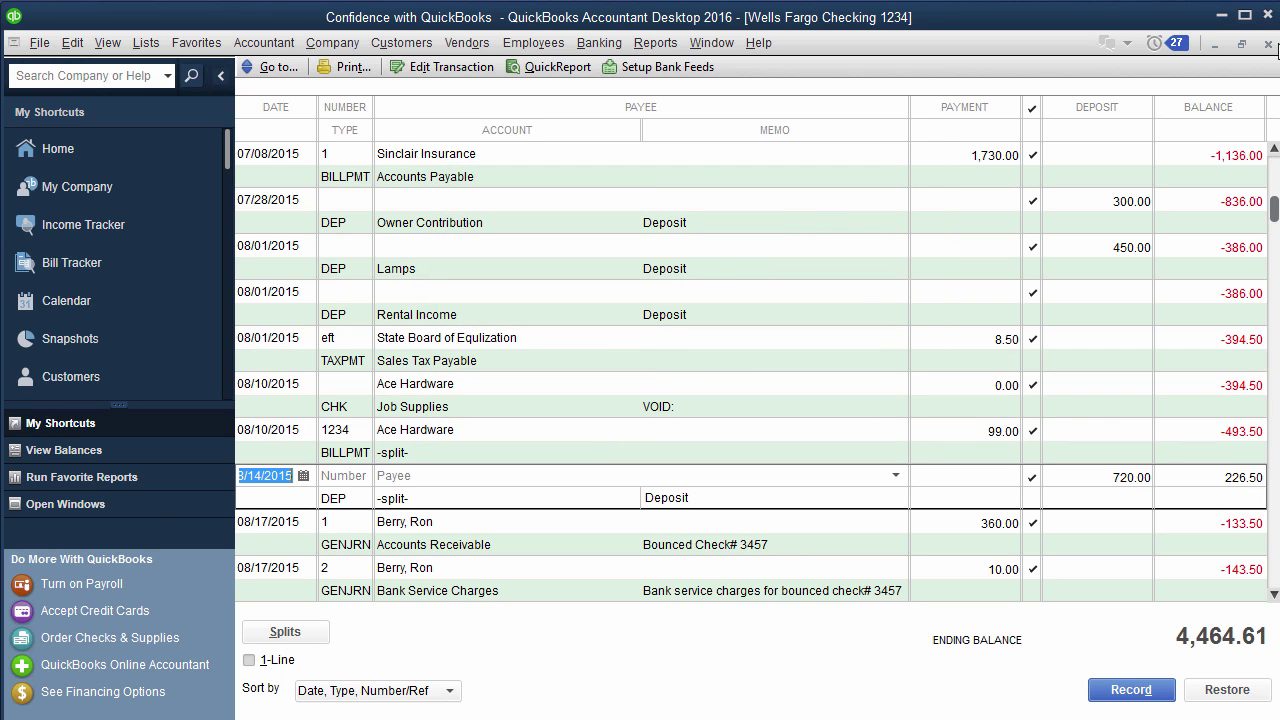
pyautogui.click(1268, 44)
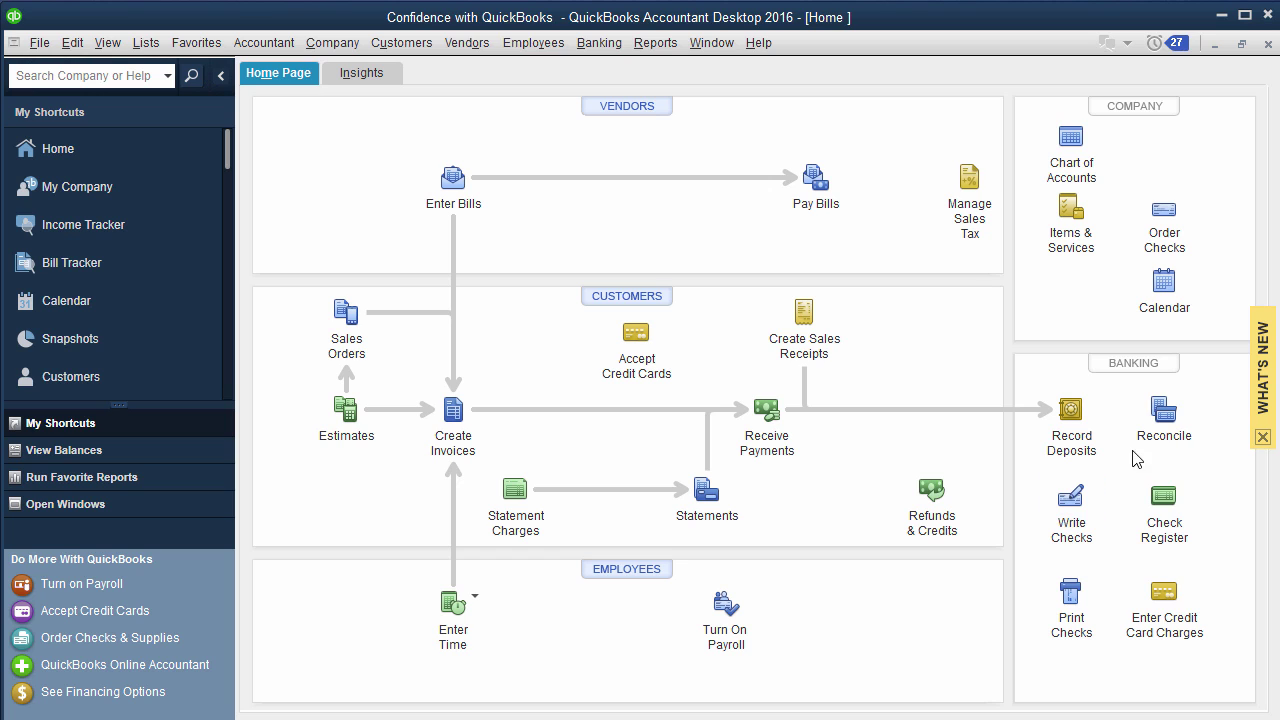
# Locate discrepancies for Wells Fargo Checking 1234 from its reconciliation, review the Previous Reconciliation Discrepancy Report, and close it
pyautogui.click(1164, 418)
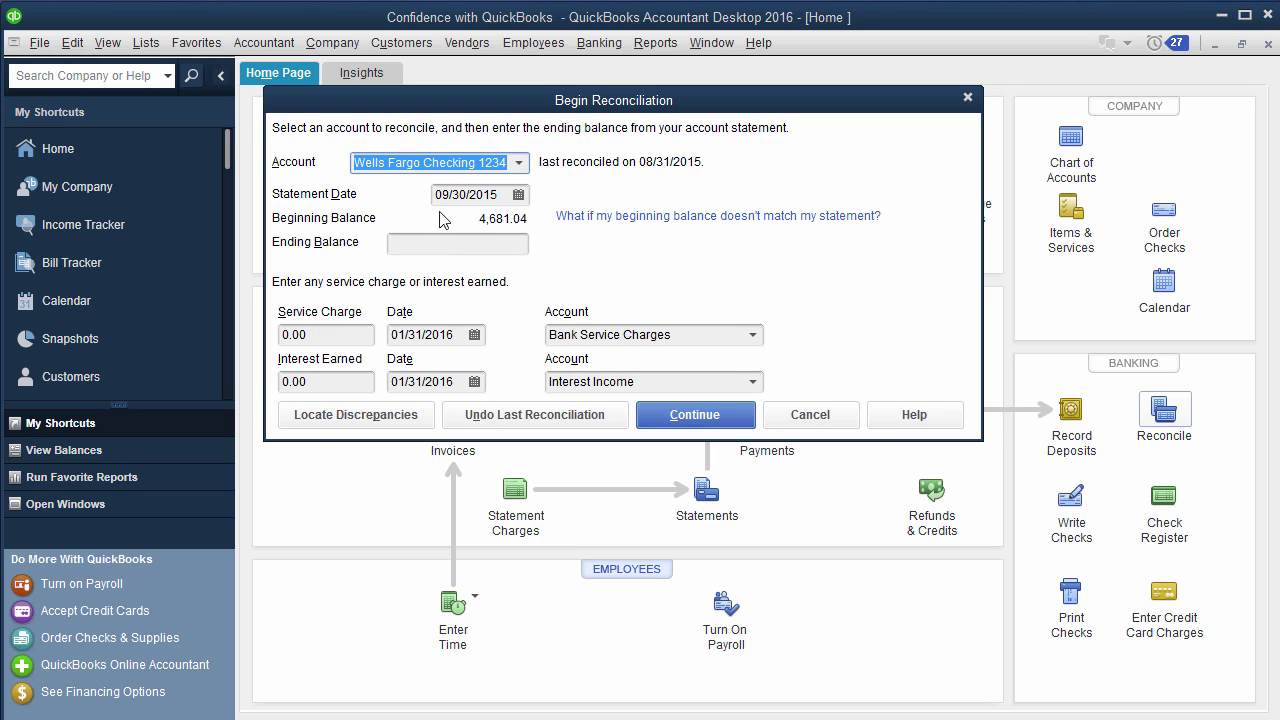
pyautogui.click(503, 249)
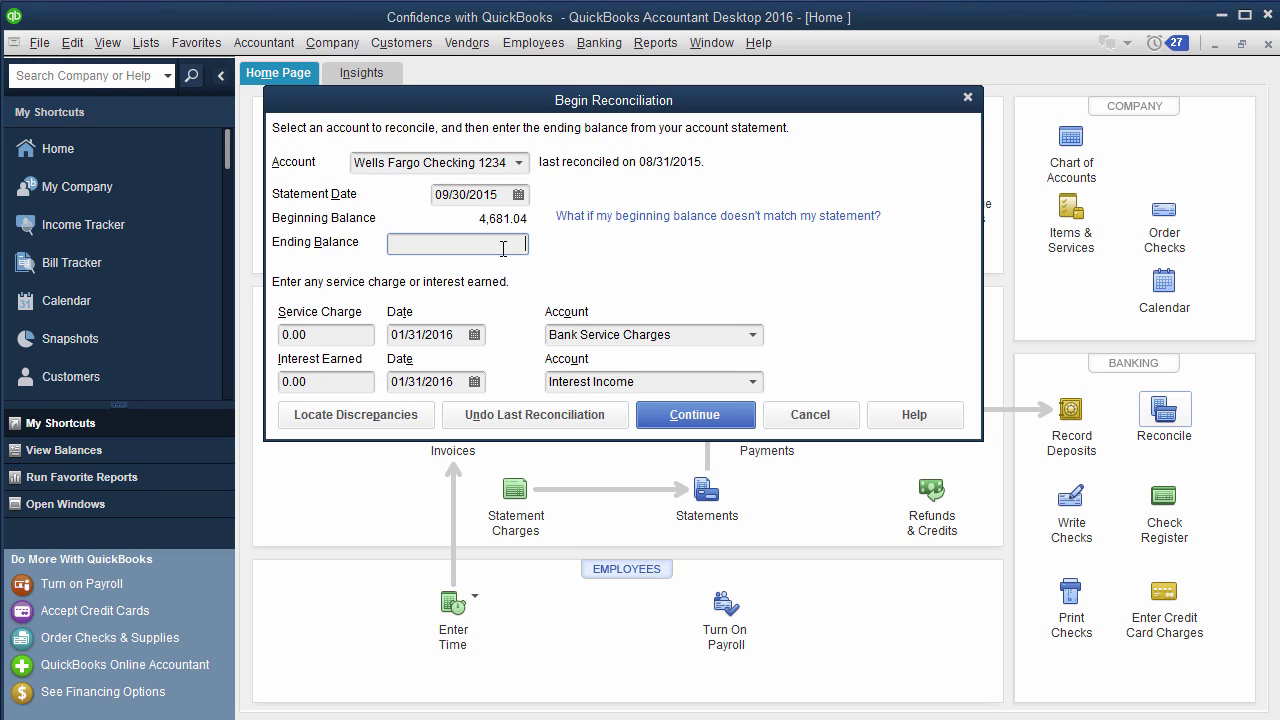
pyautogui.click(393, 416)
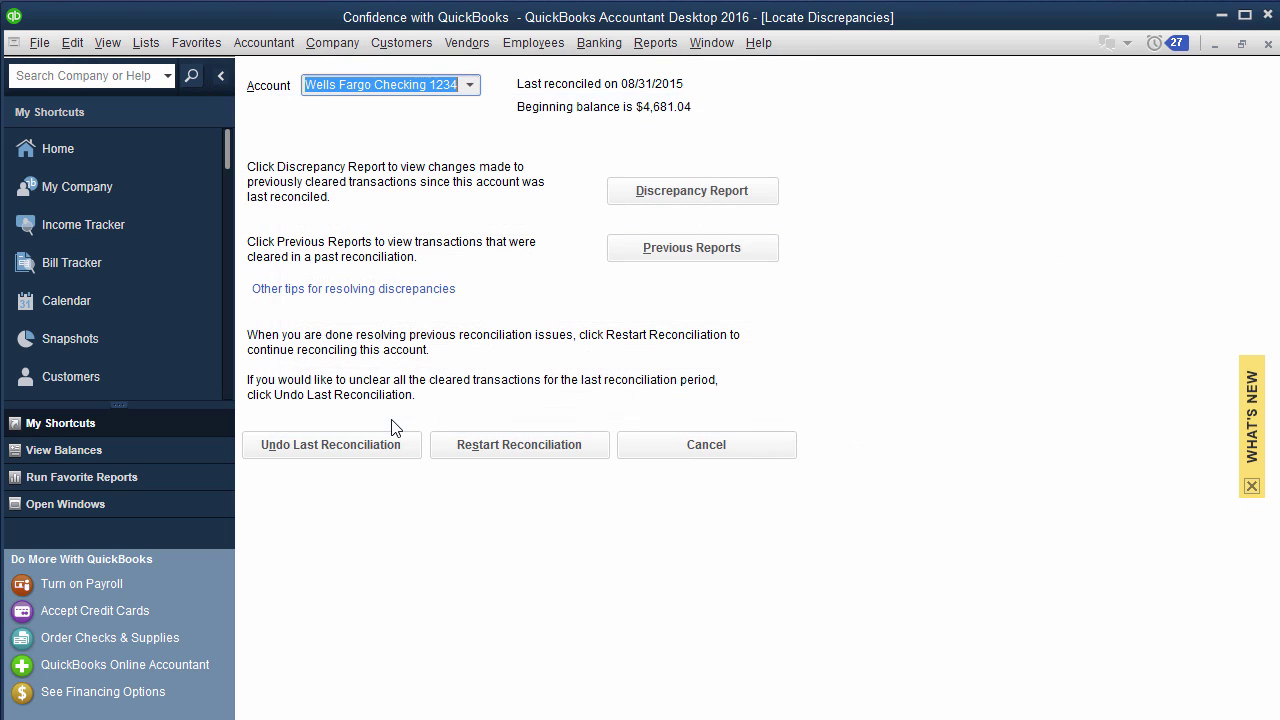
pyautogui.click(754, 194)
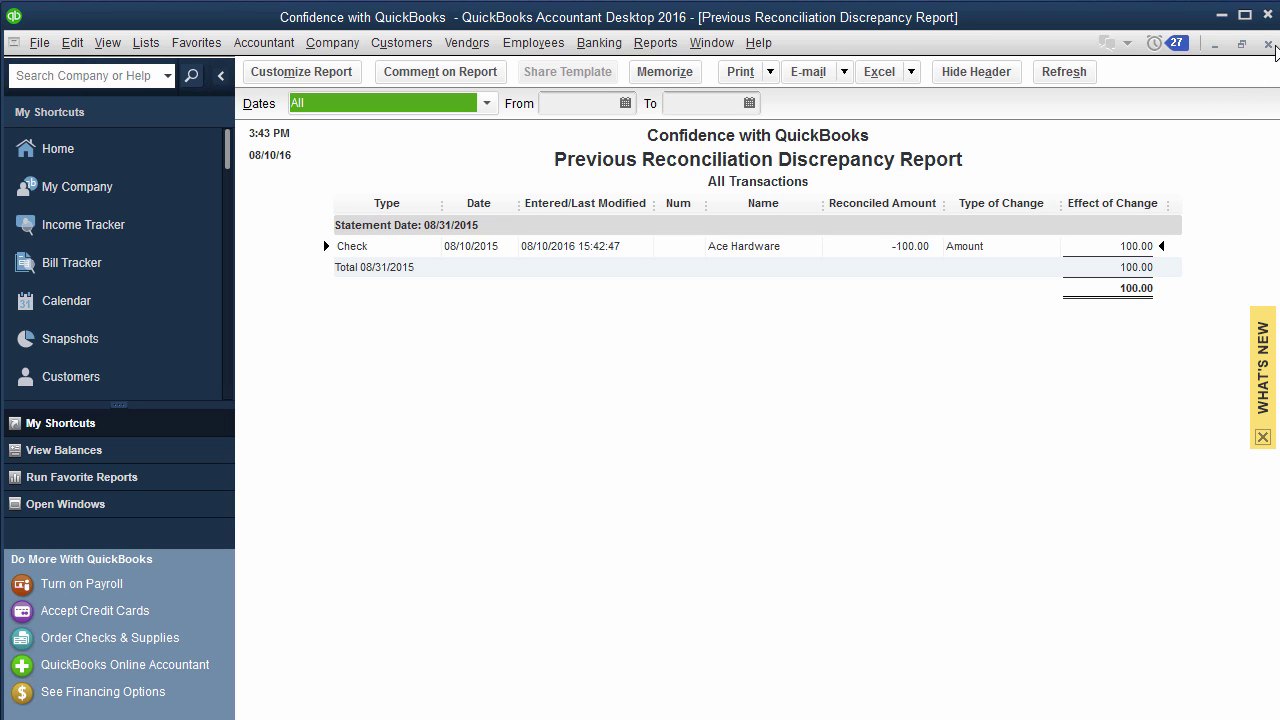
pyautogui.click(1269, 45)
pyautogui.click(1269, 45)
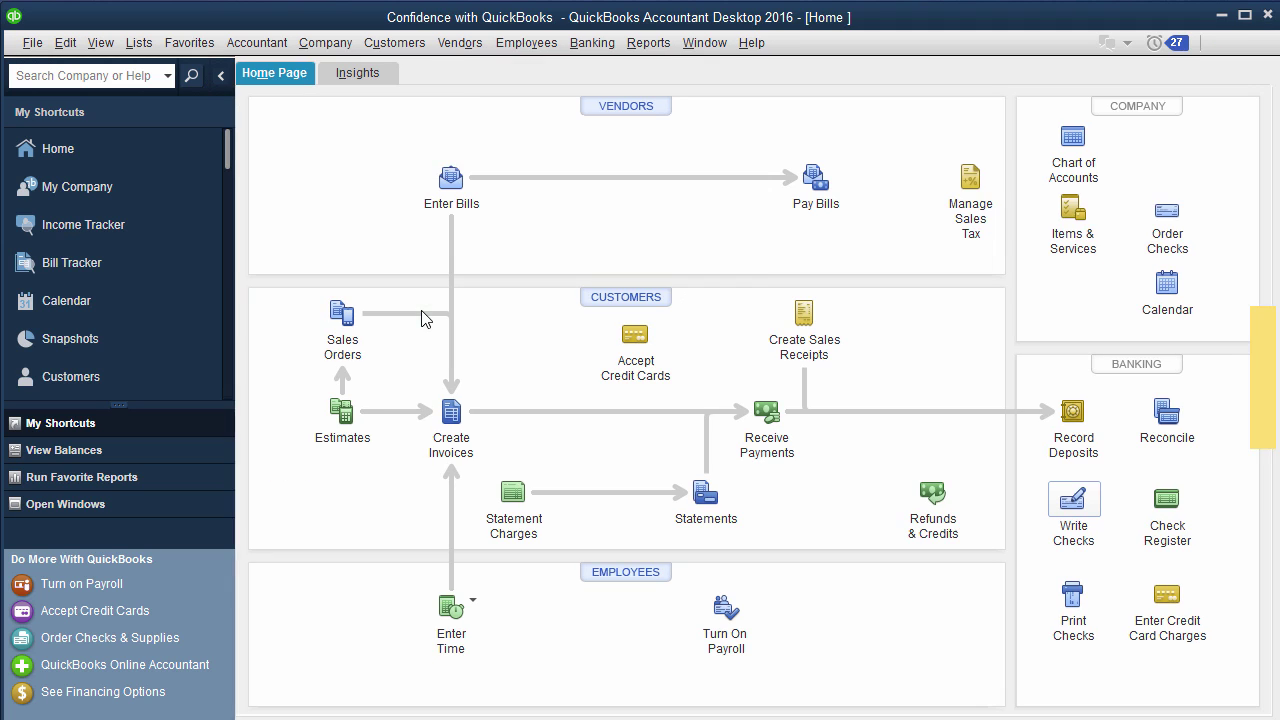
# Start a new check from Wells Fargo Checking 1234 with an empty check number and the date 08/10/2015
pyautogui.hotkey('ctrl', 'w')
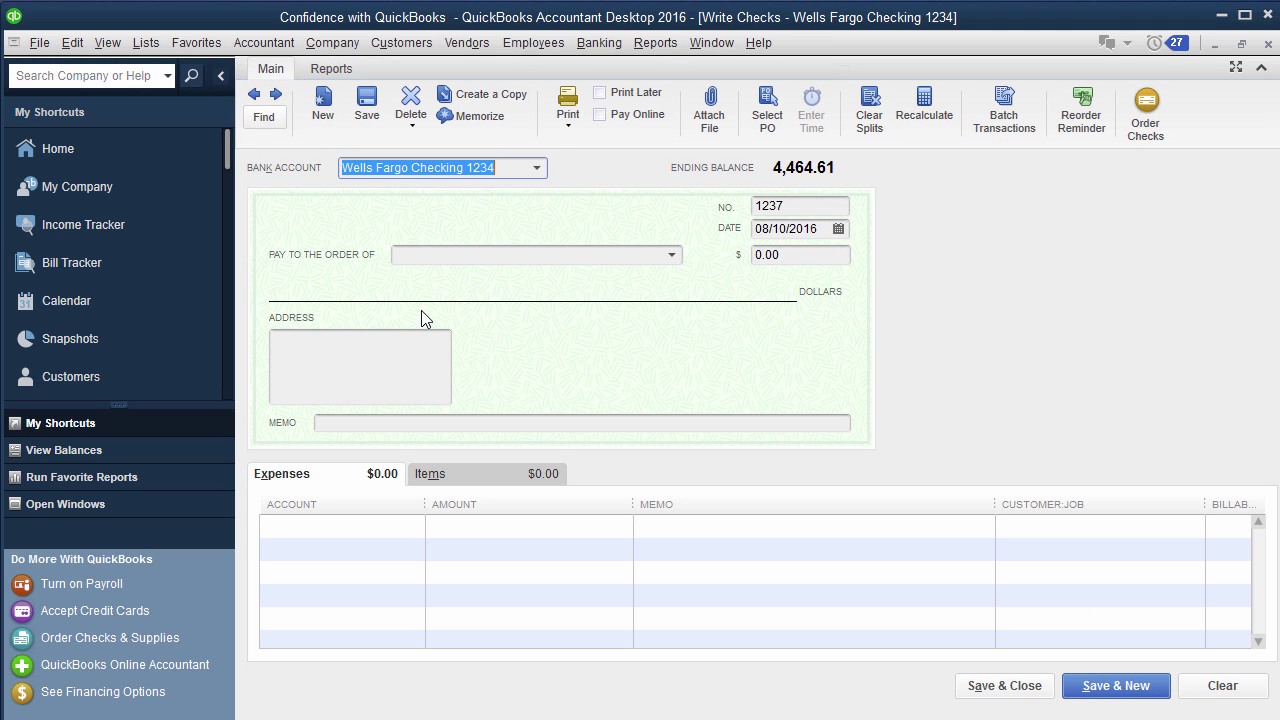
pyautogui.press('Tab')
pyautogui.press('Delete')
pyautogui.press('Tab')
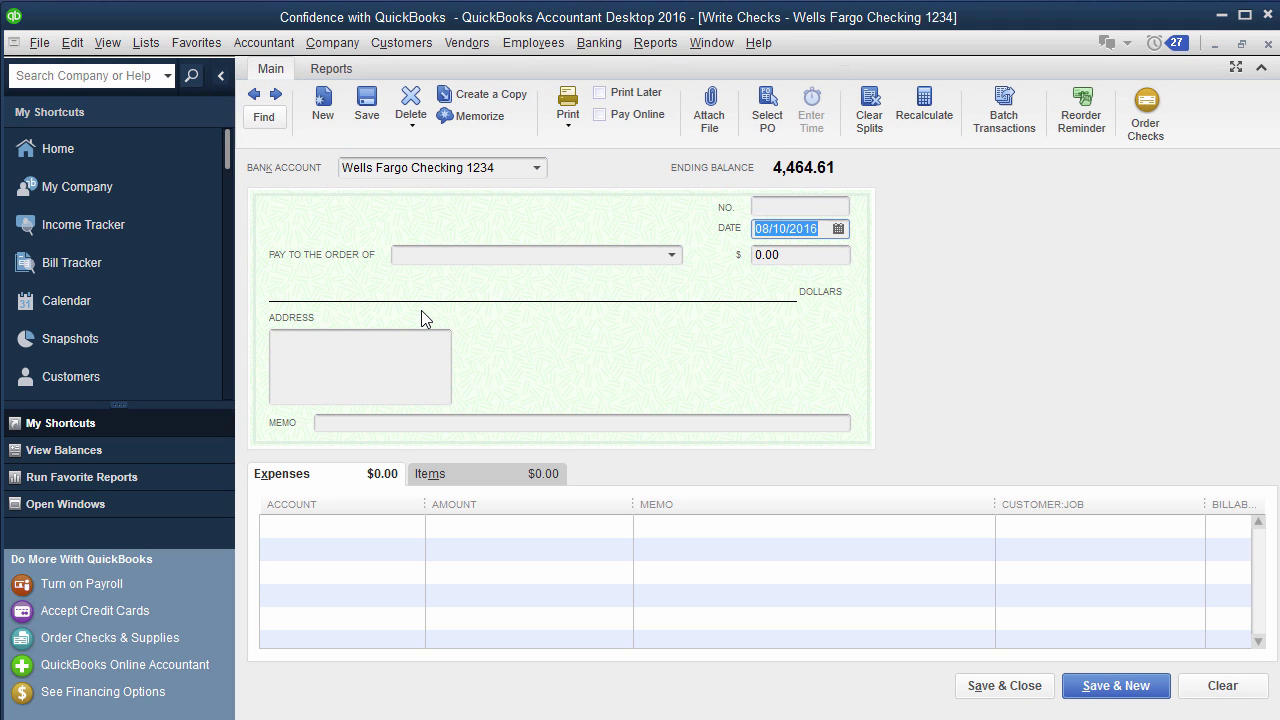
pyautogui.press('End')
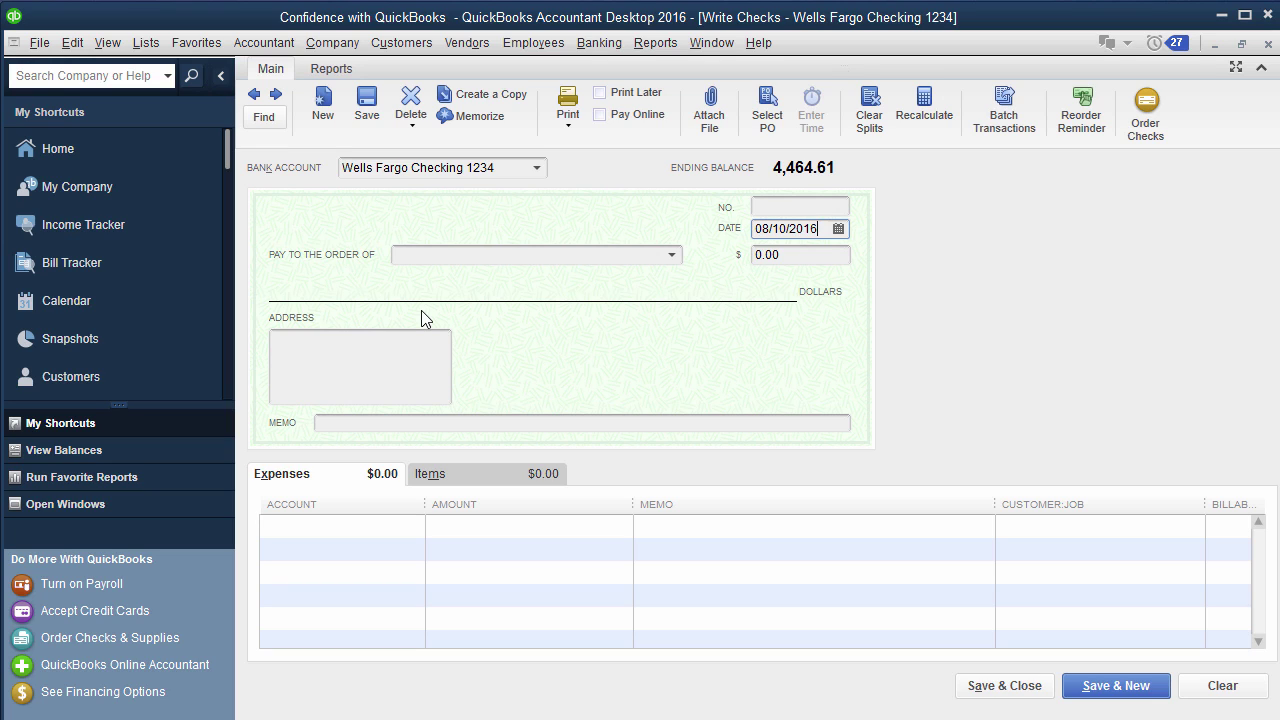
pyautogui.press('BackSpace')
pyautogui.write('5')
pyautogui.press('Tab')
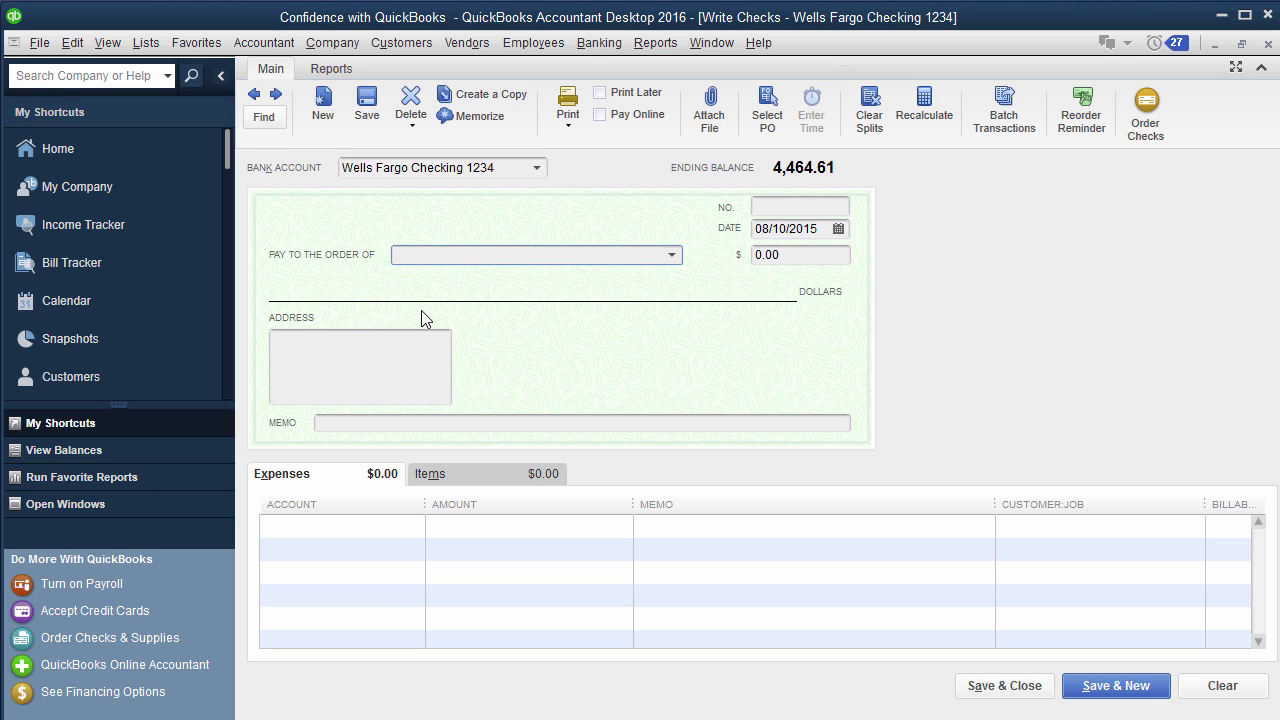
# Make the check payable to Ace Hardware for 100.00, continuing to write it despite the vendor's open bill
pyautogui.write('Ace Hardware')
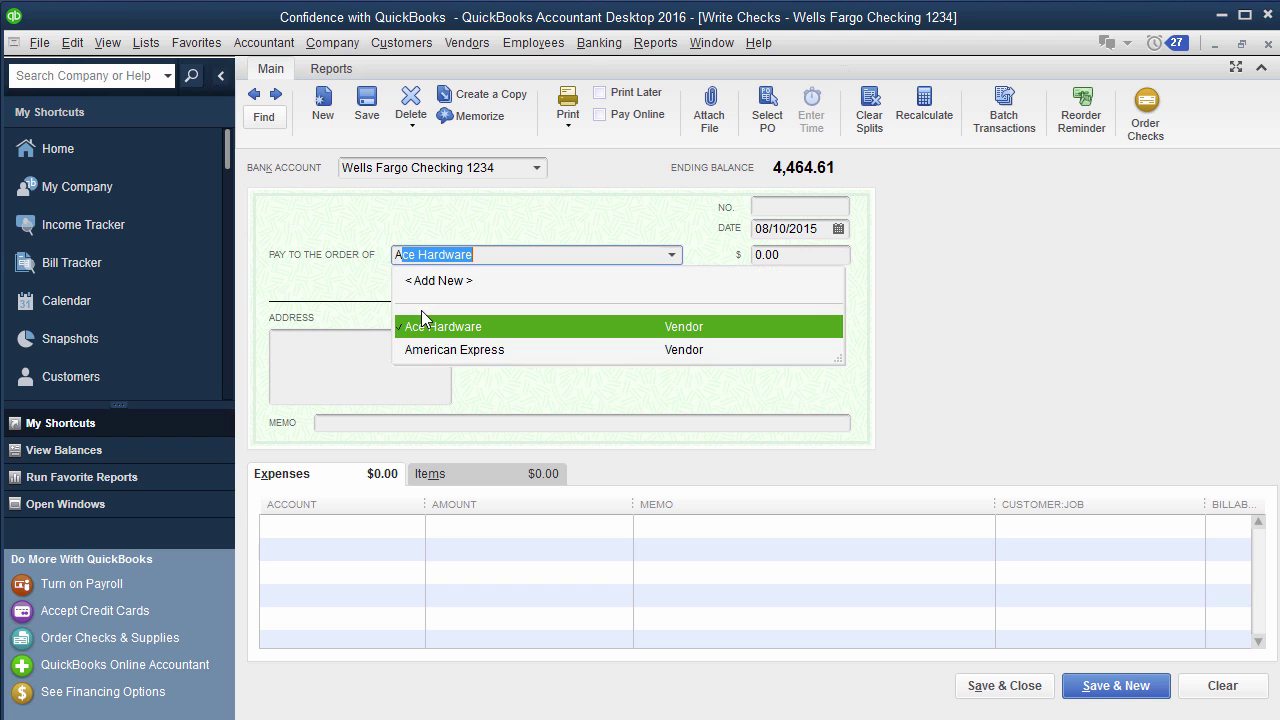
pyautogui.press('Tab')
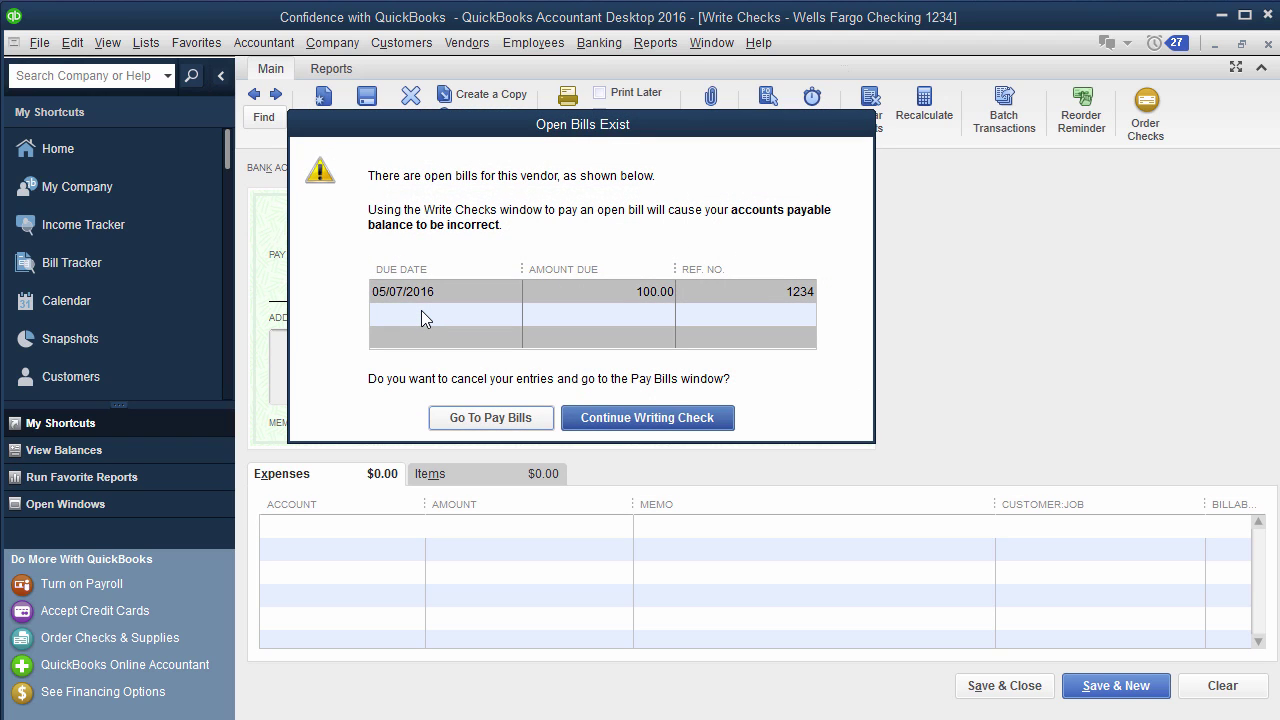
pyautogui.press('Return')
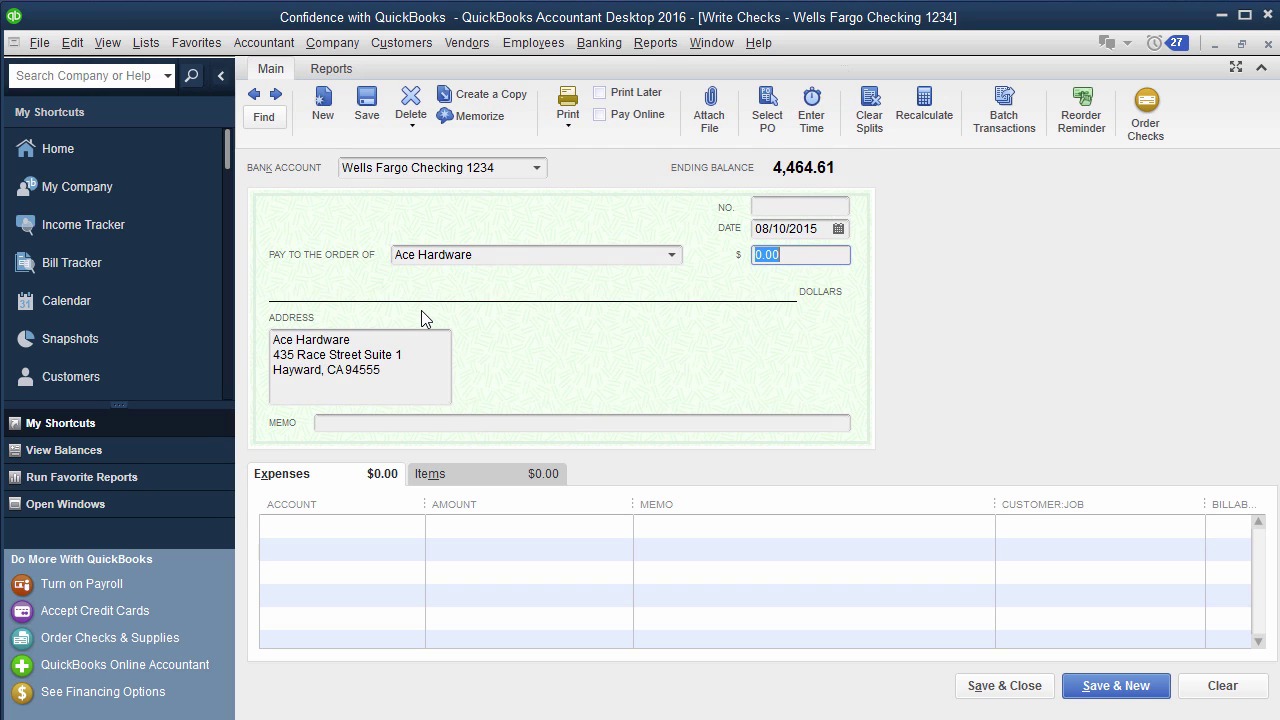
pyautogui.write('100')
pyautogui.press('Tab')
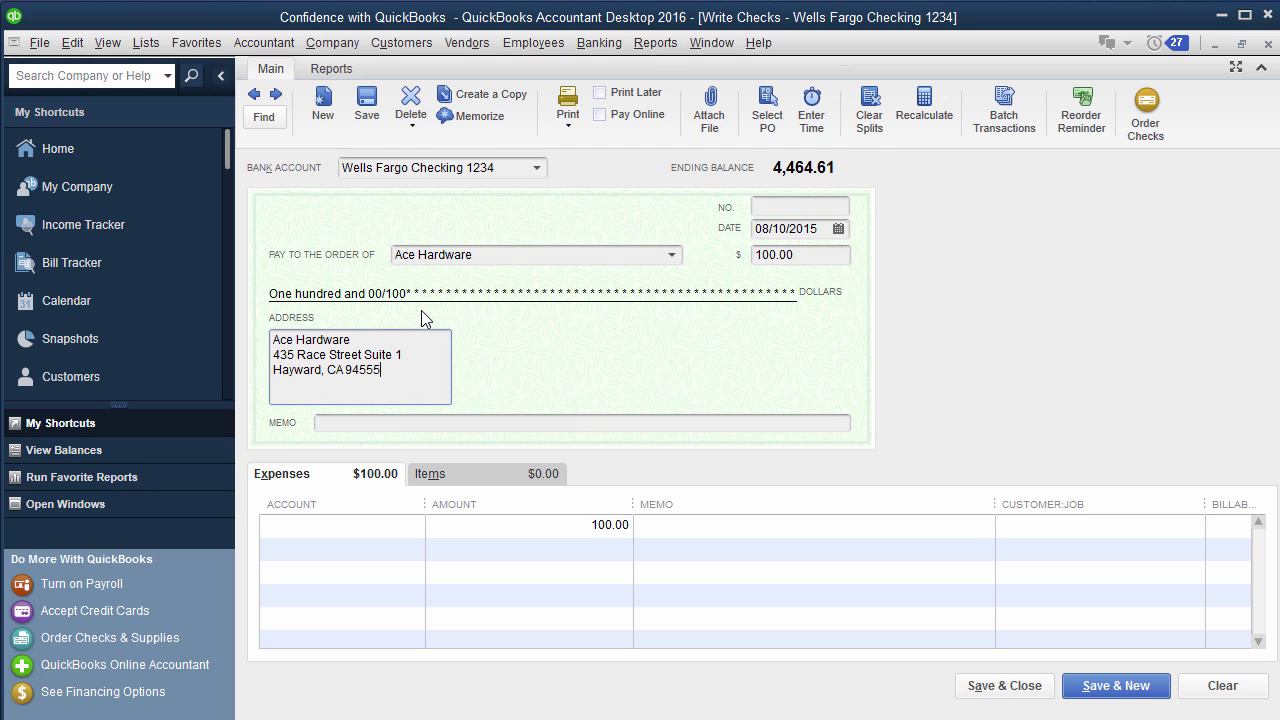
# Assign the check's expense line to the Job Supplies account, then save and close the check
pyautogui.press('Tab')
pyautogui.press('Tab')
pyautogui.write('Job')
pyautogui.press('Tab')
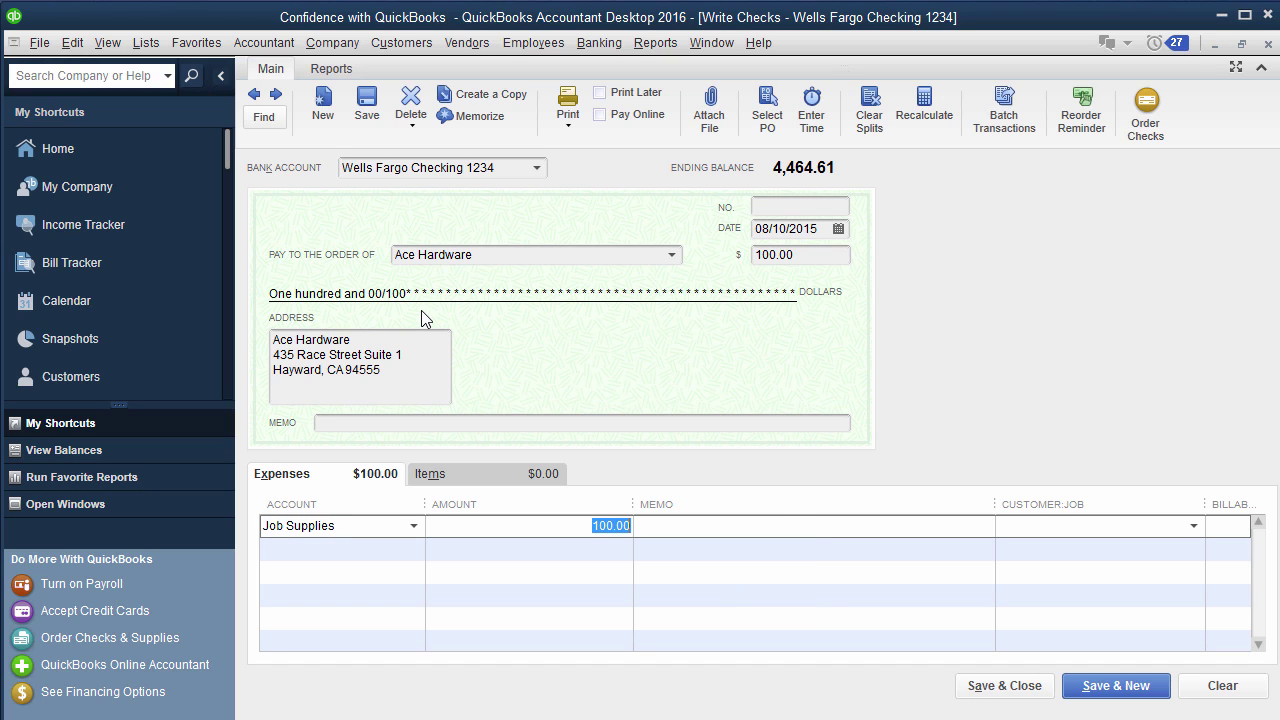
pyautogui.hotkey('alt', 'a')
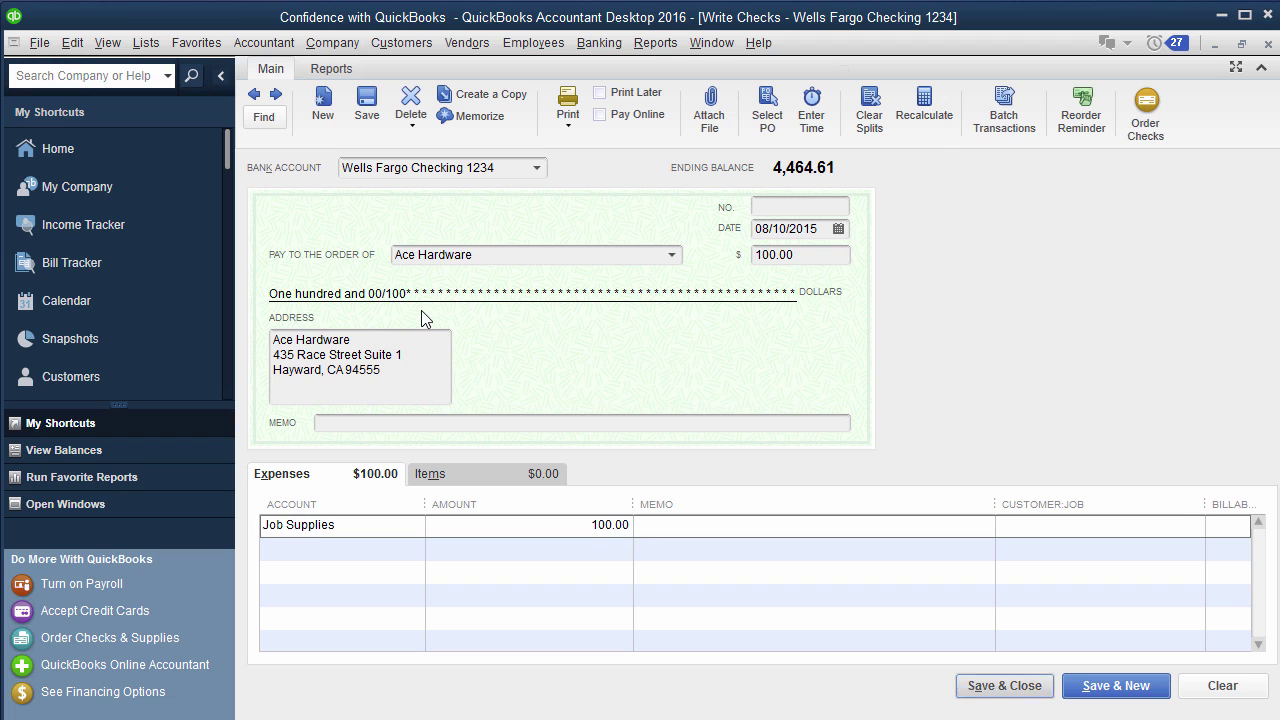
pyautogui.press('Return')
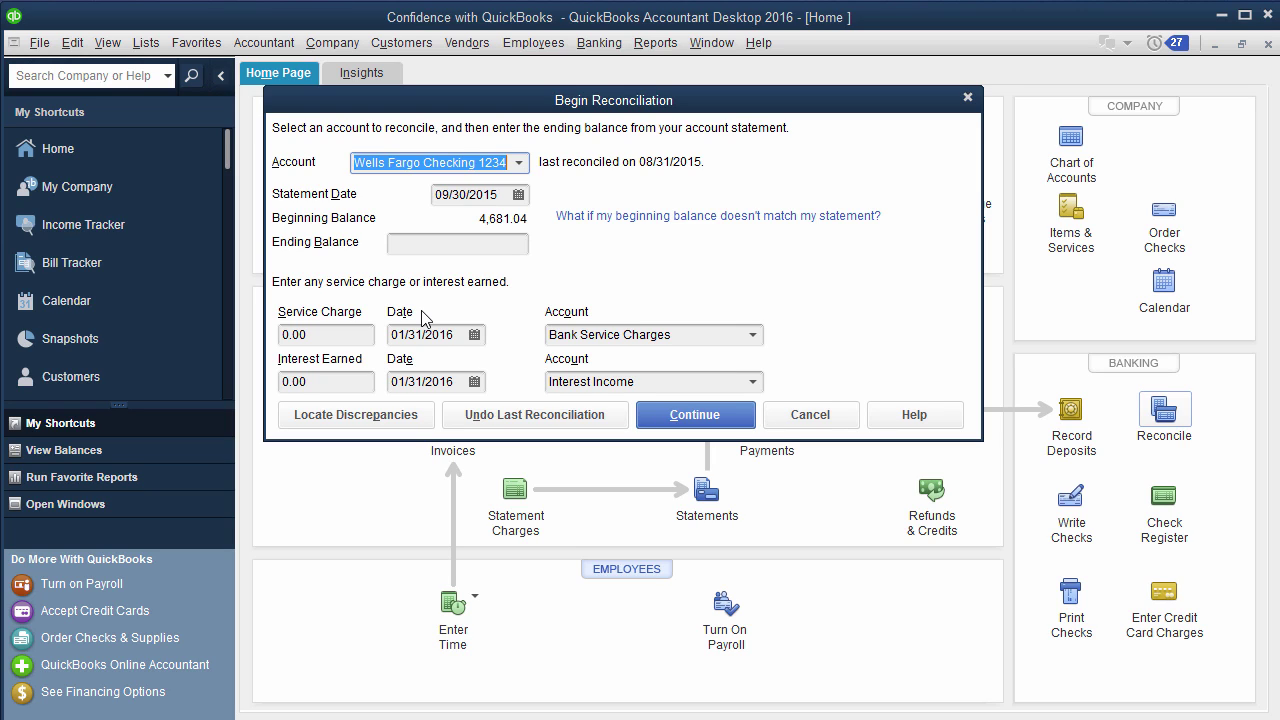
# Begin reconciling Wells Fargo Checking 1234 for the 09/30/2015 statement with an ending balance of 4,265.53
pyautogui.press('Tab')
pyautogui.press('Tab')
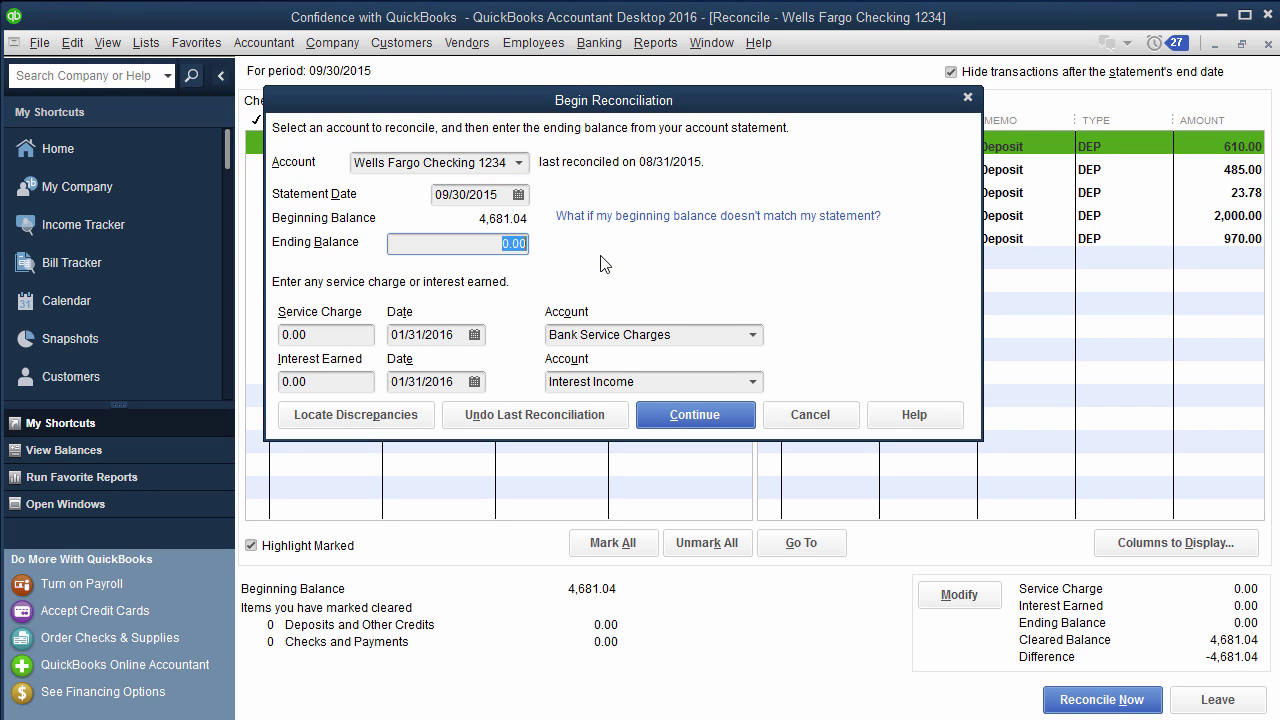
pyautogui.write('4265.53')
pyautogui.click(700, 410)
pyautogui.click(643, 368)
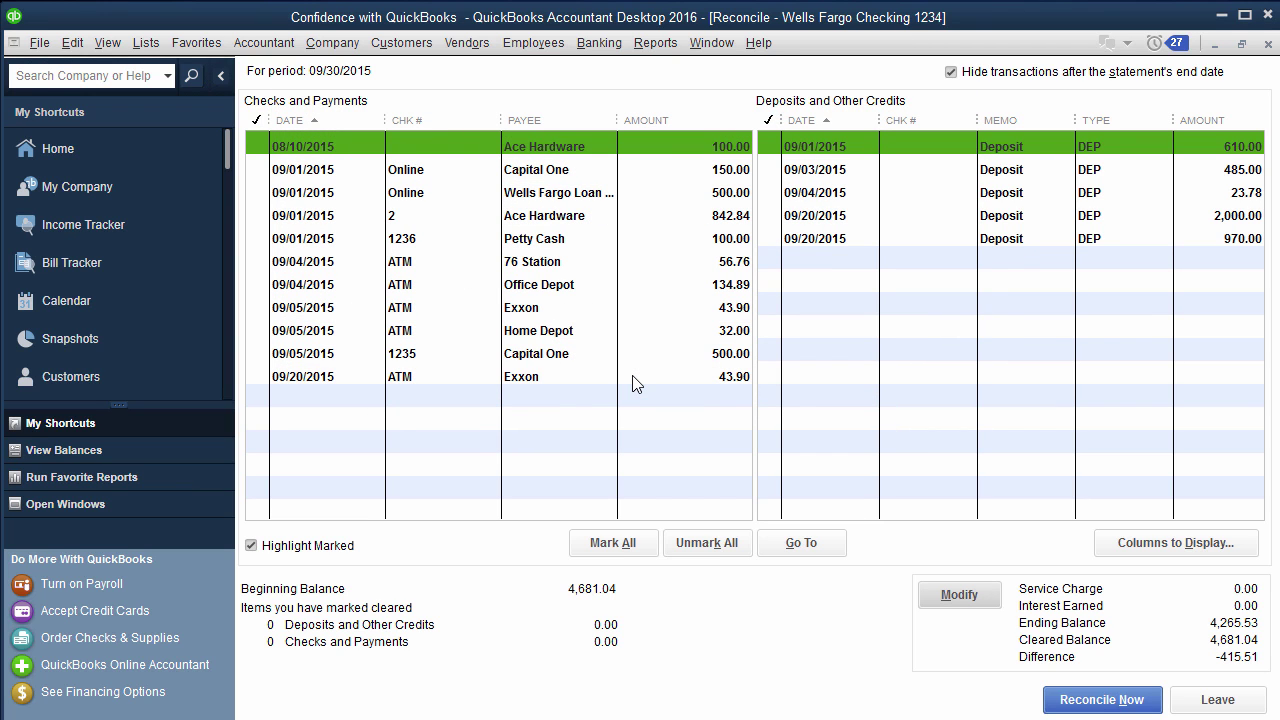
# Mark all listed checks, payments and deposits as cleared, leaving only the 2,000.00 deposit dated 09/20/2015 unmarked
pyautogui.click(412, 143)
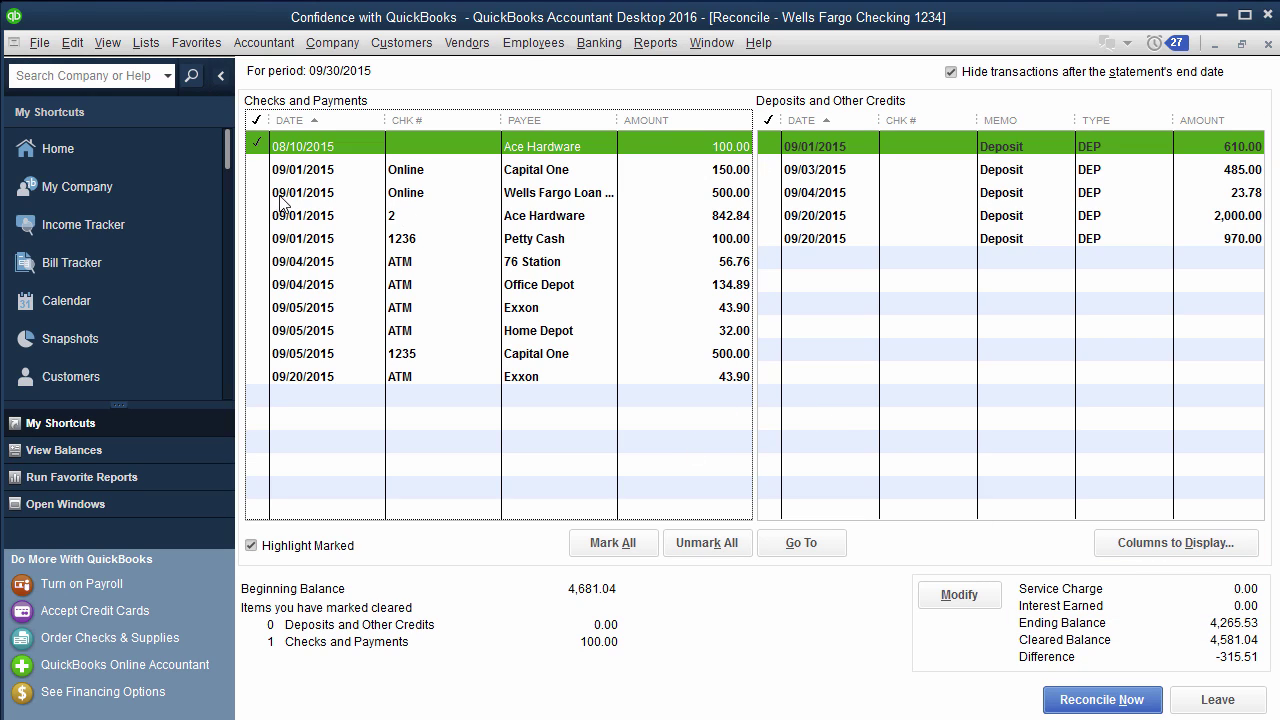
pyautogui.moveTo(262, 176); pyautogui.dragTo(260, 376)
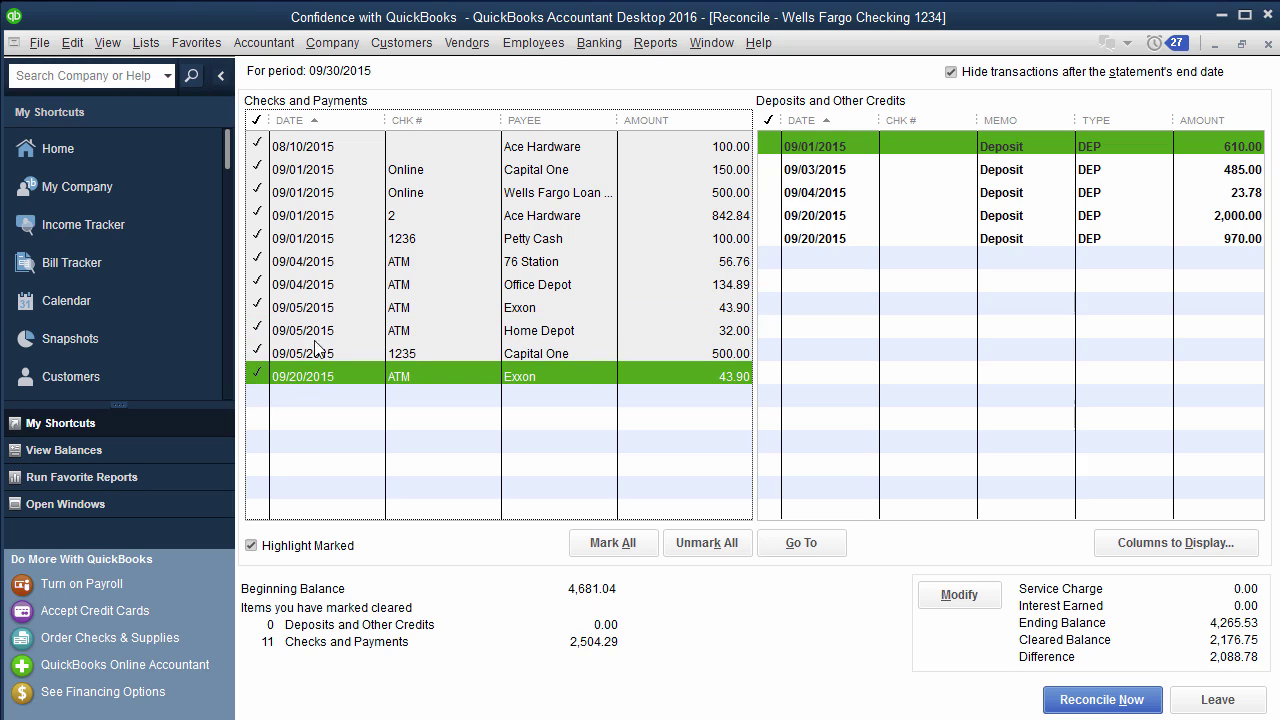
pyautogui.moveTo(768, 146); pyautogui.dragTo(808, 266)
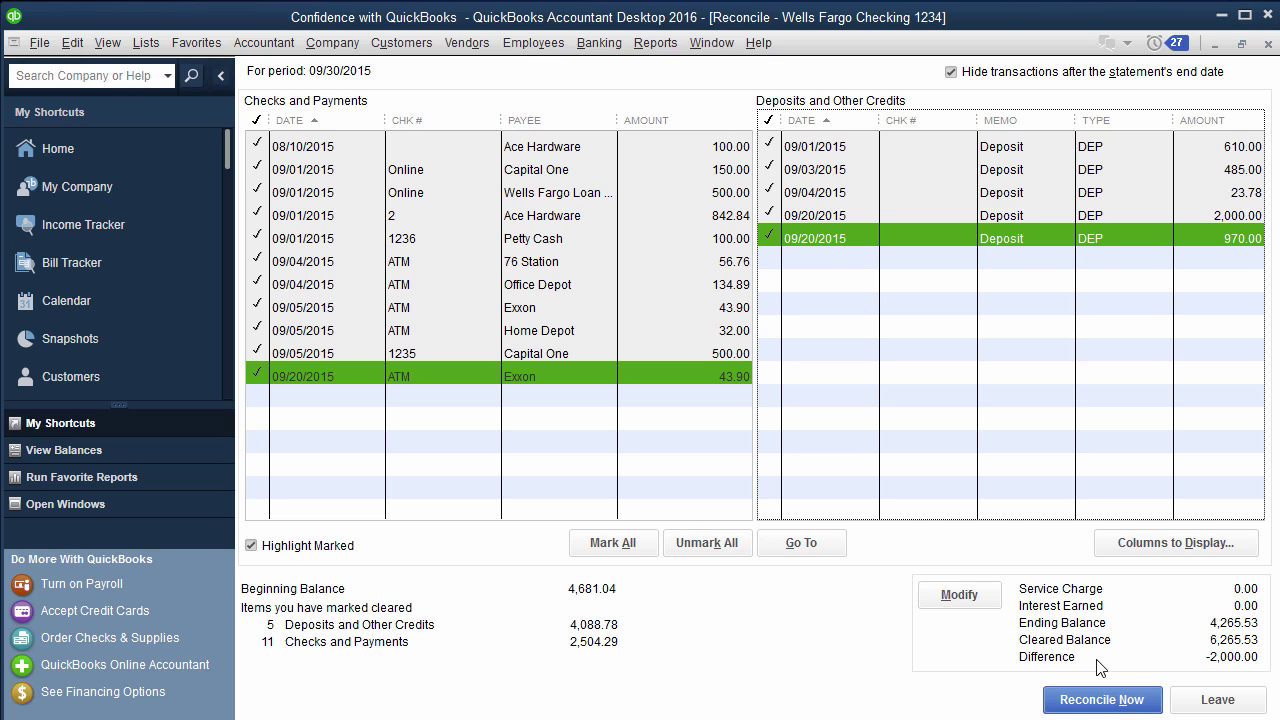
pyautogui.click(900, 215)
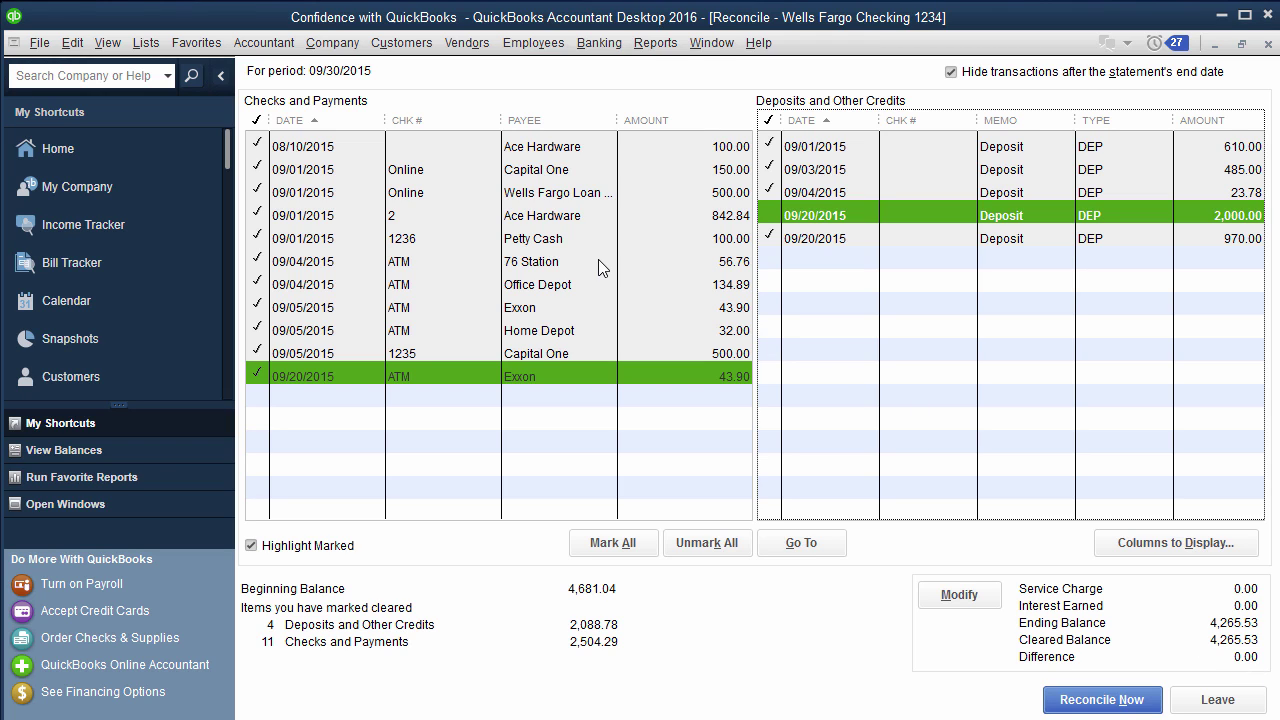
# Unmark every cleared payment and deposit except the 08/10/2015 Ace Hardware check for 100.00
pyautogui.moveTo(563, 172); pyautogui.dragTo(620, 376)
pyautogui.moveTo(812, 146); pyautogui.dragTo(818, 248)
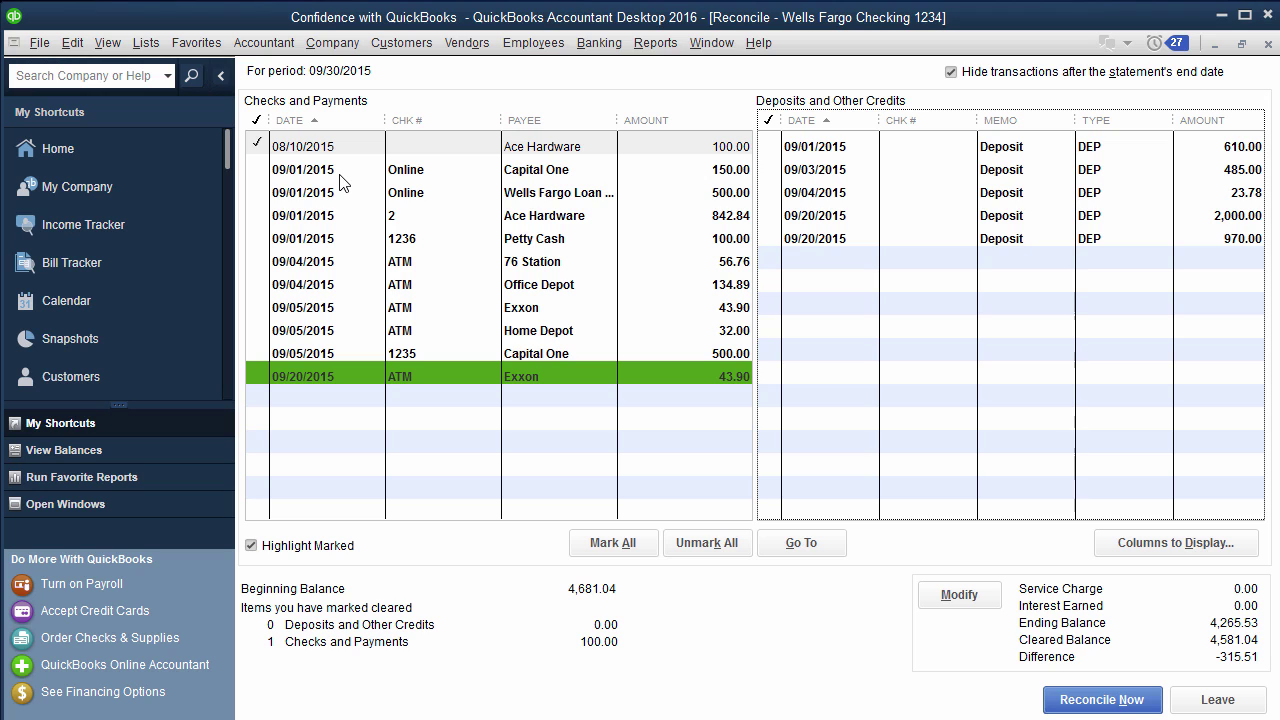
# Review the reconciliation's statement date and balance settings without changing them, and leave the reconciliation unfinished
pyautogui.click(930, 594)
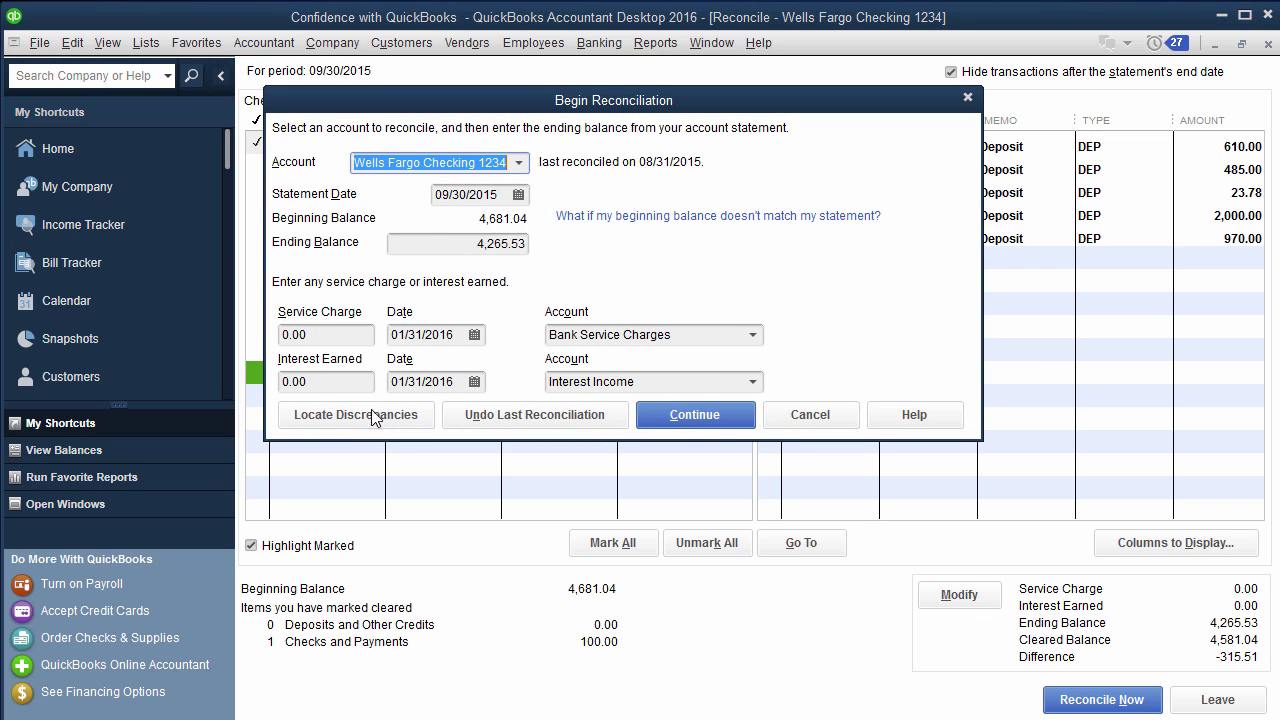
pyautogui.click(810, 415)
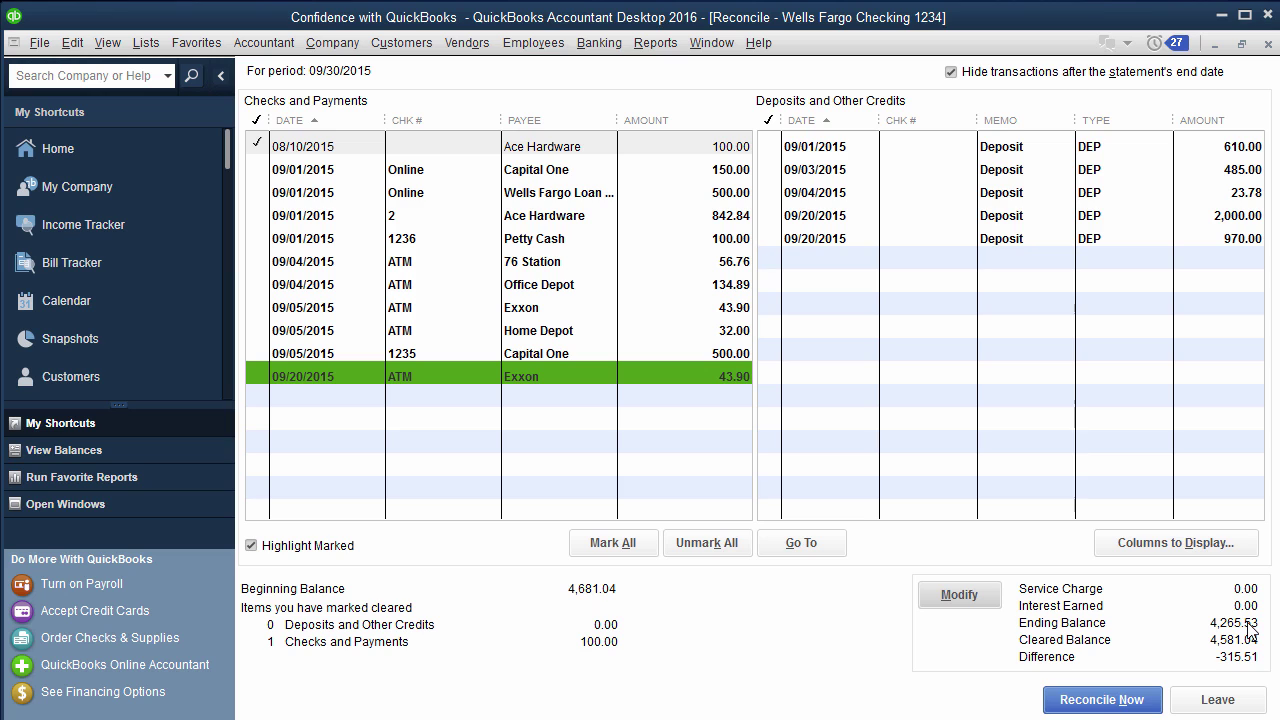
pyautogui.click(1217, 699)
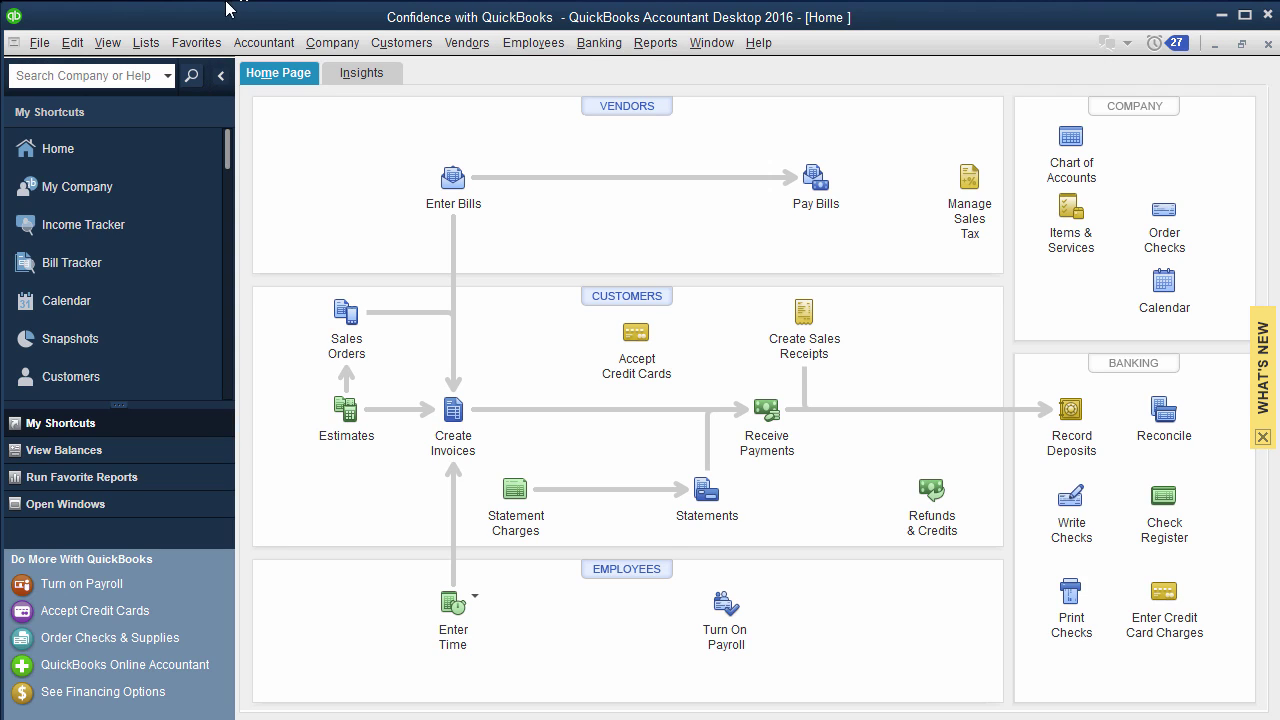
# Examine the closing date and password settings in the company's accounting preferences, and cancel without changes
pyautogui.click(329, 44)
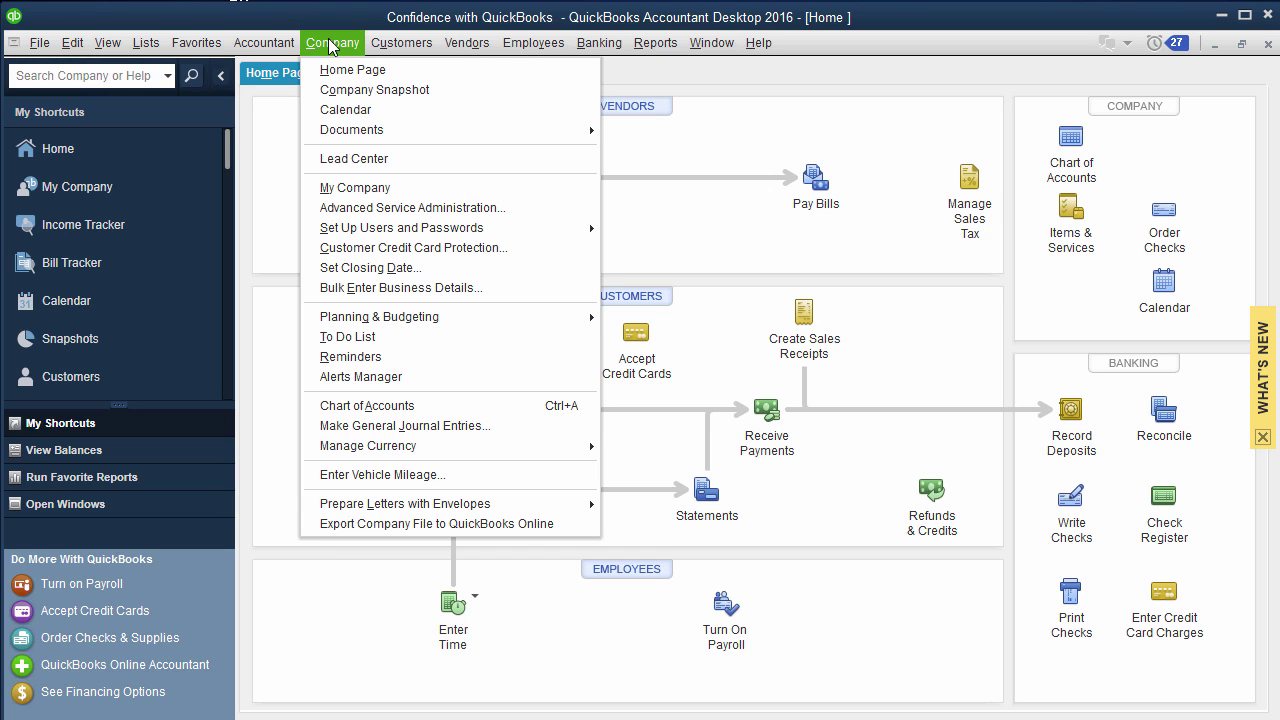
pyautogui.click(357, 268)
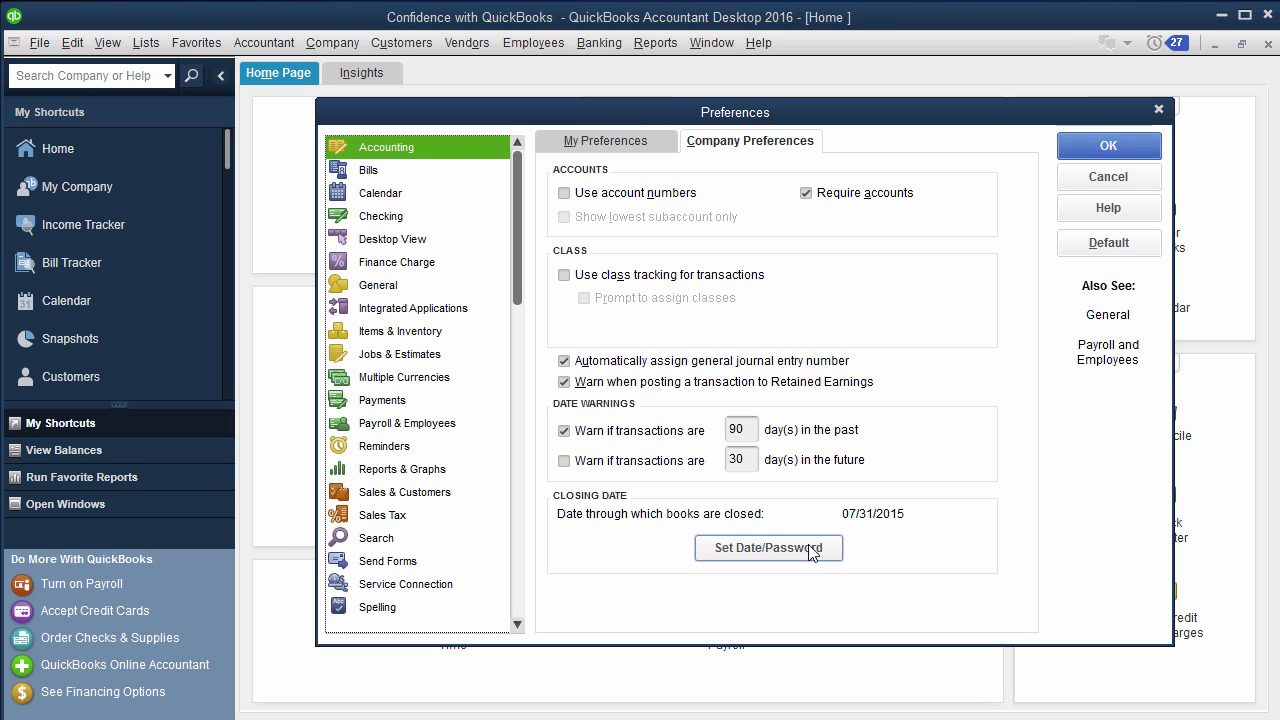
pyautogui.click(1150, 182)
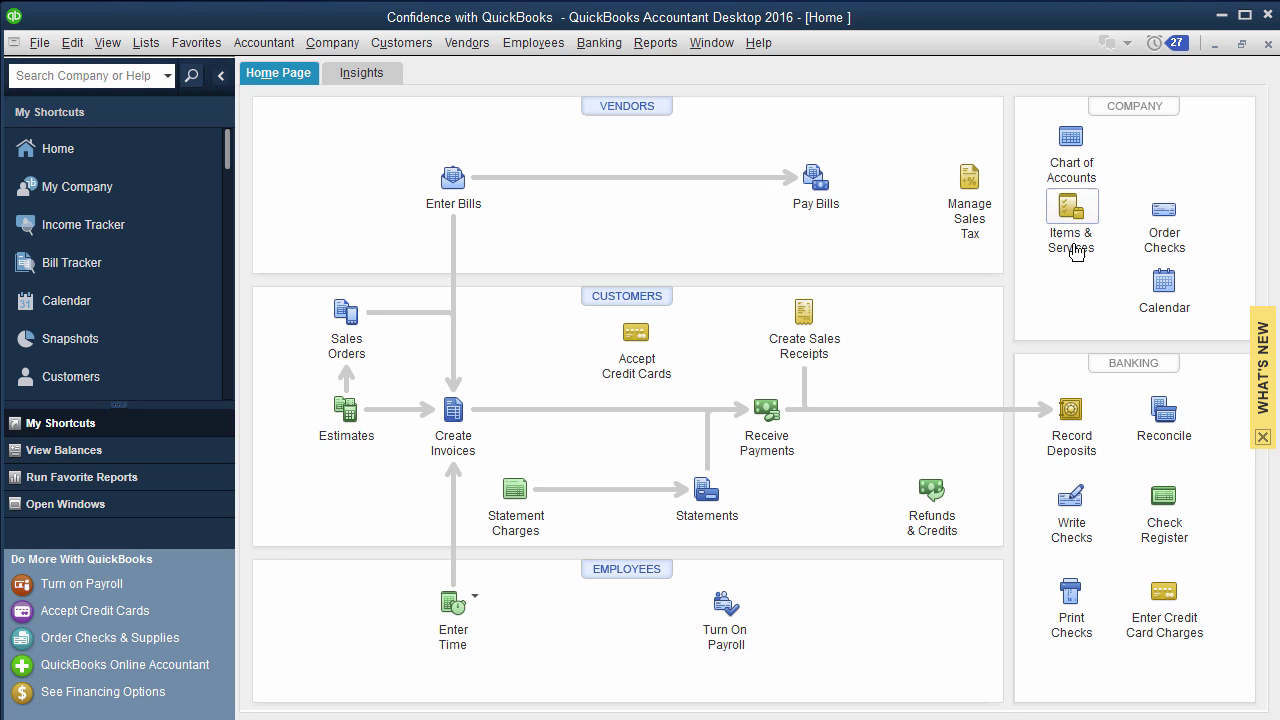
# Resume reconciling Wells Fargo Checking 1234 for the 09/30/2015 statement, and show transactions after the statement's end date
pyautogui.click(1164, 410)
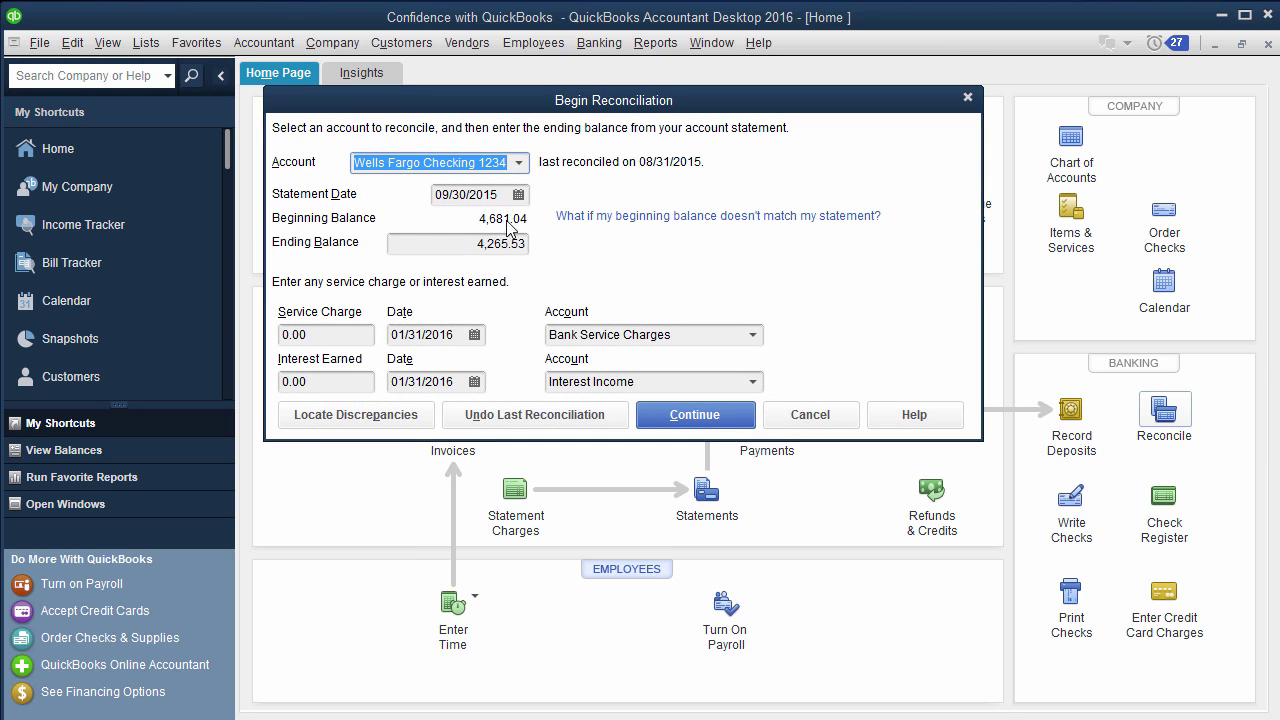
pyautogui.click(710, 417)
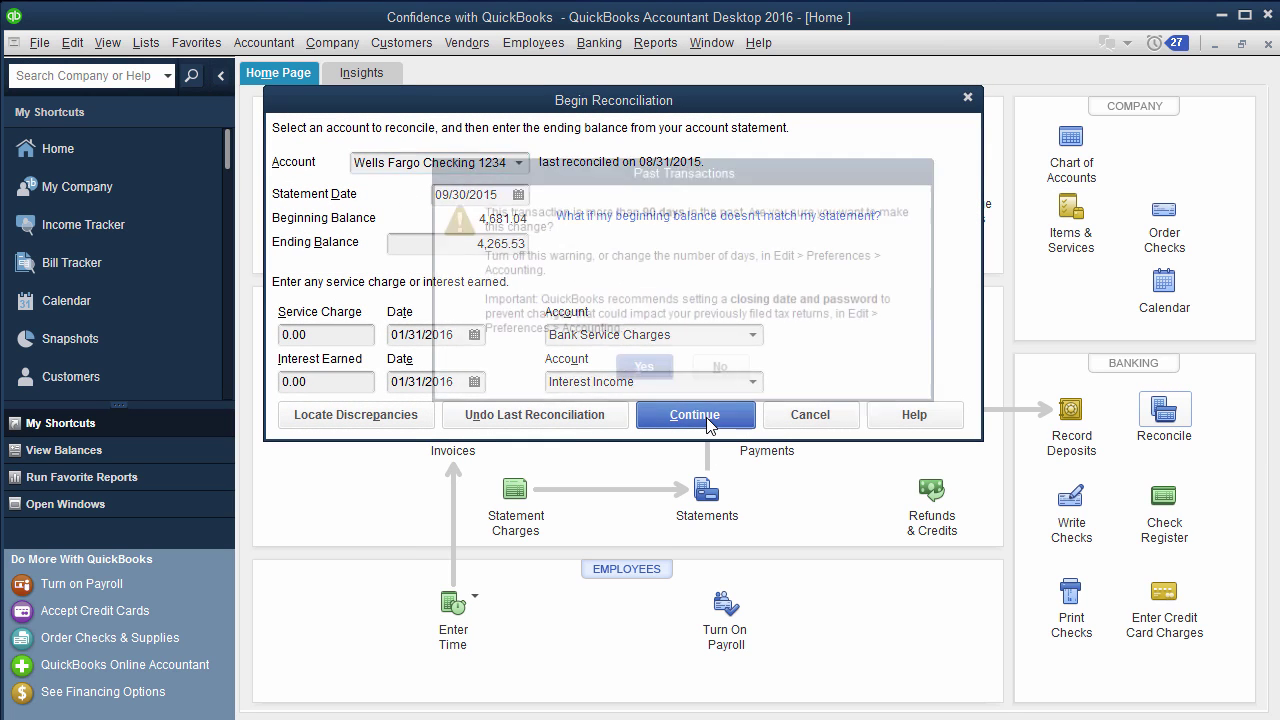
pyautogui.press('Return')
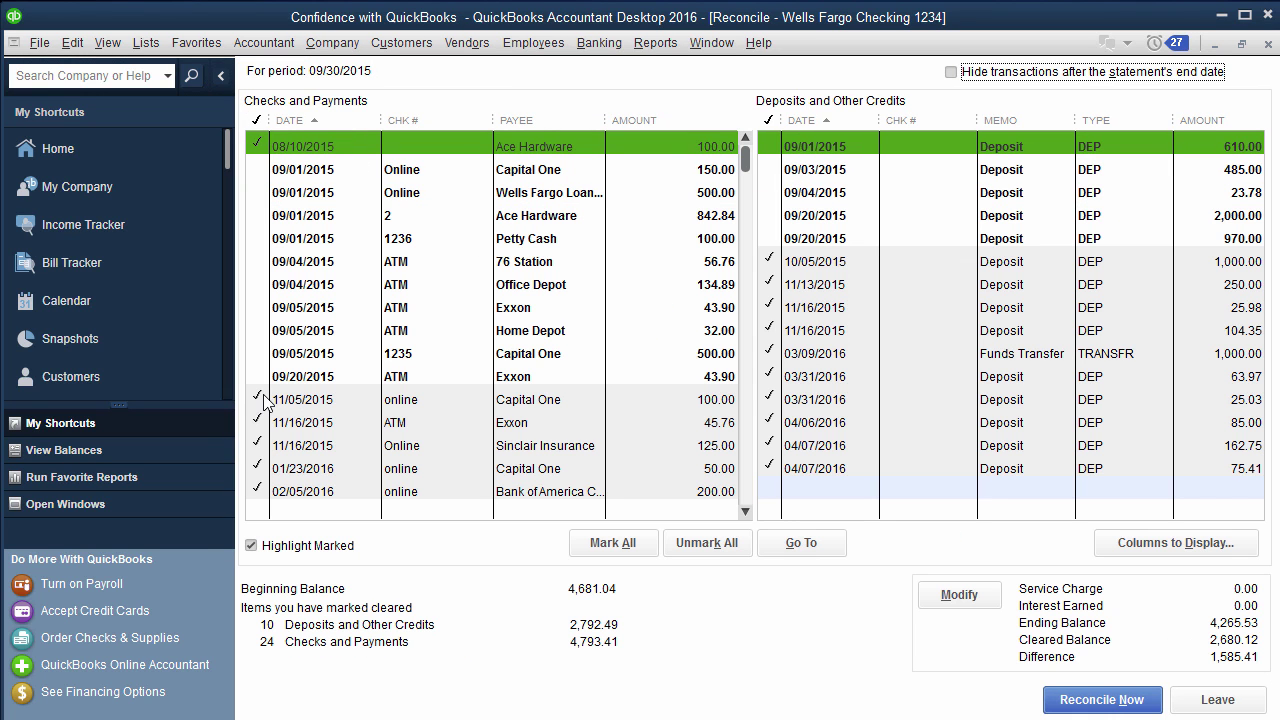
# Unmark all transactions, and mark only the 08/10/2015 Ace Hardware check for 100.00 as cleared
pyautogui.click(690, 545)
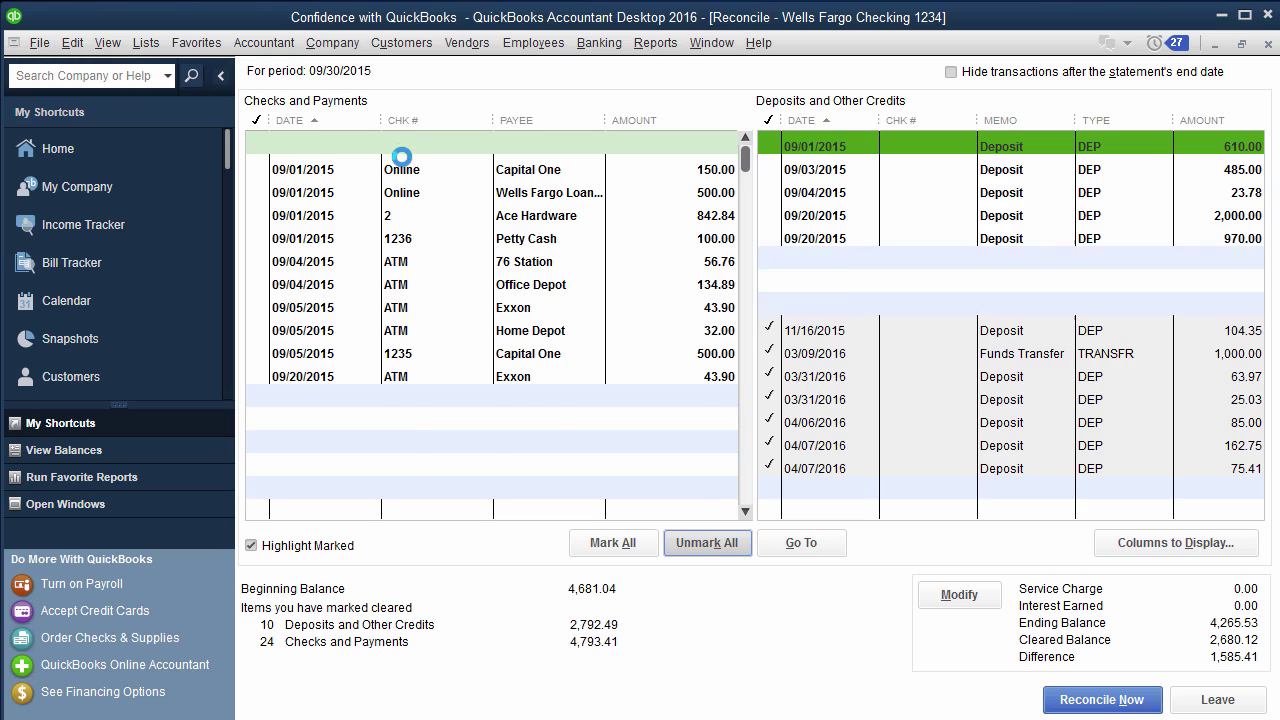
pyautogui.click(412, 149)
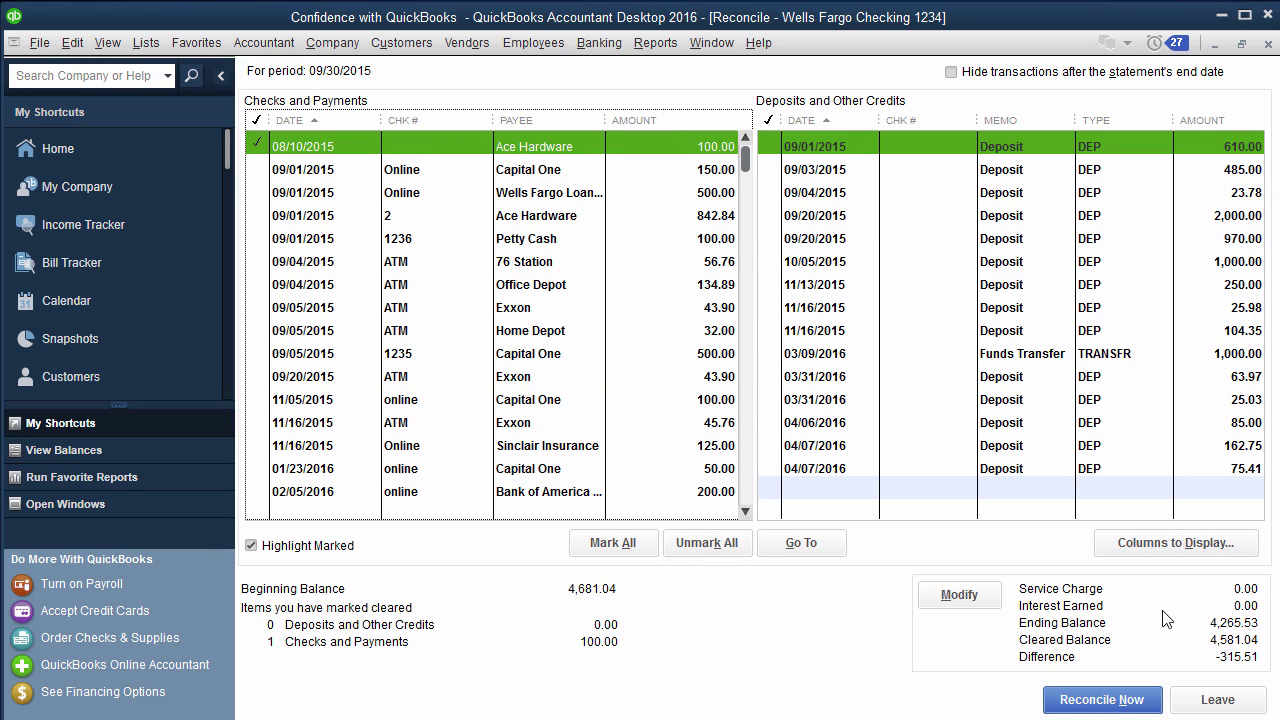